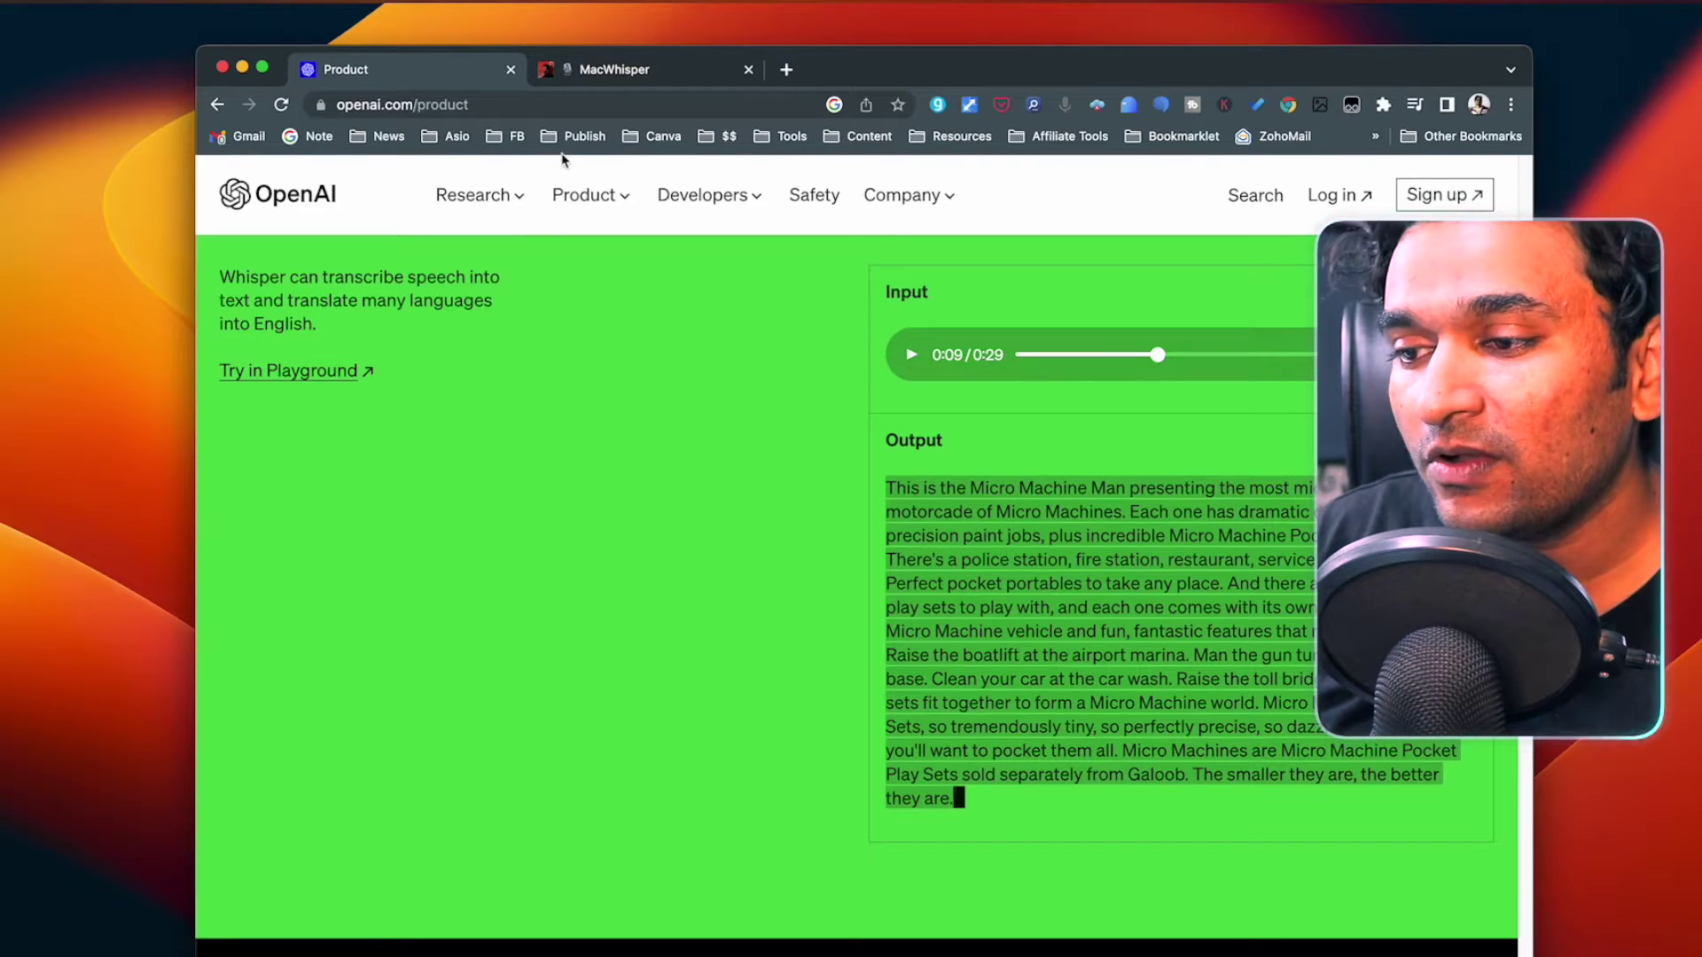
Step: Switch from the OpenAI Whisper demo tab to the MacWhisper Gumroad tab
key("ctrl+Tab")
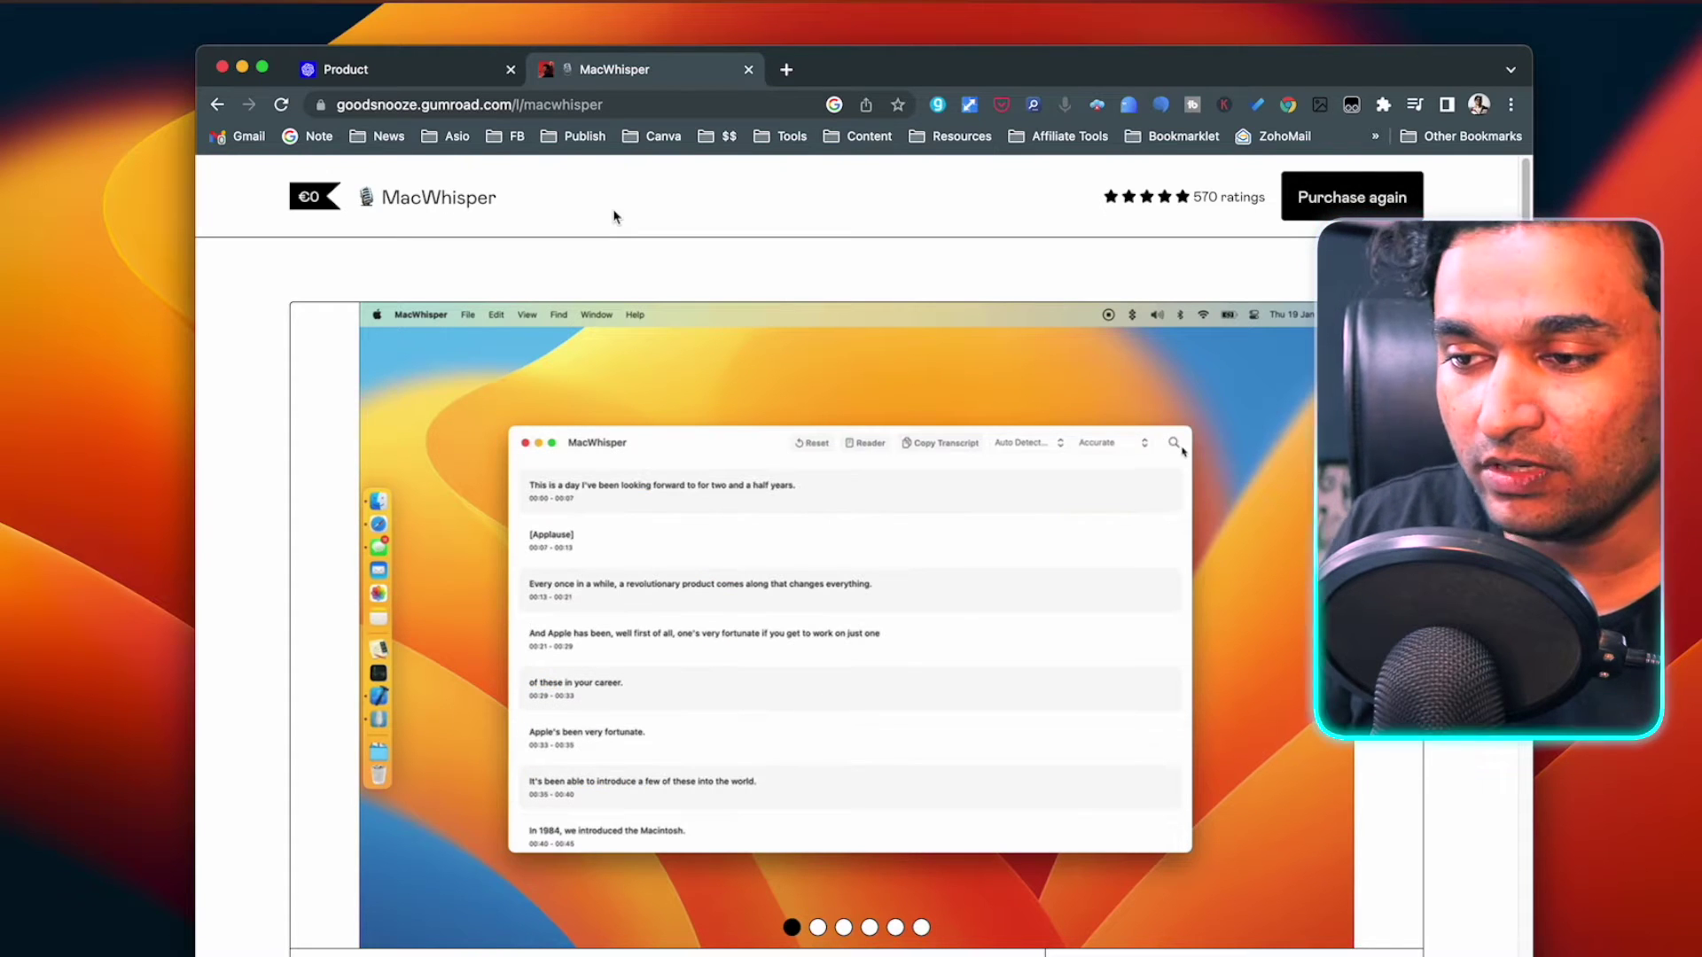
Step: Scroll the Gumroad MacWhisper page through its pricing, Features and MacWhisper Pro lists
scroll(616, 216, "down", 3)
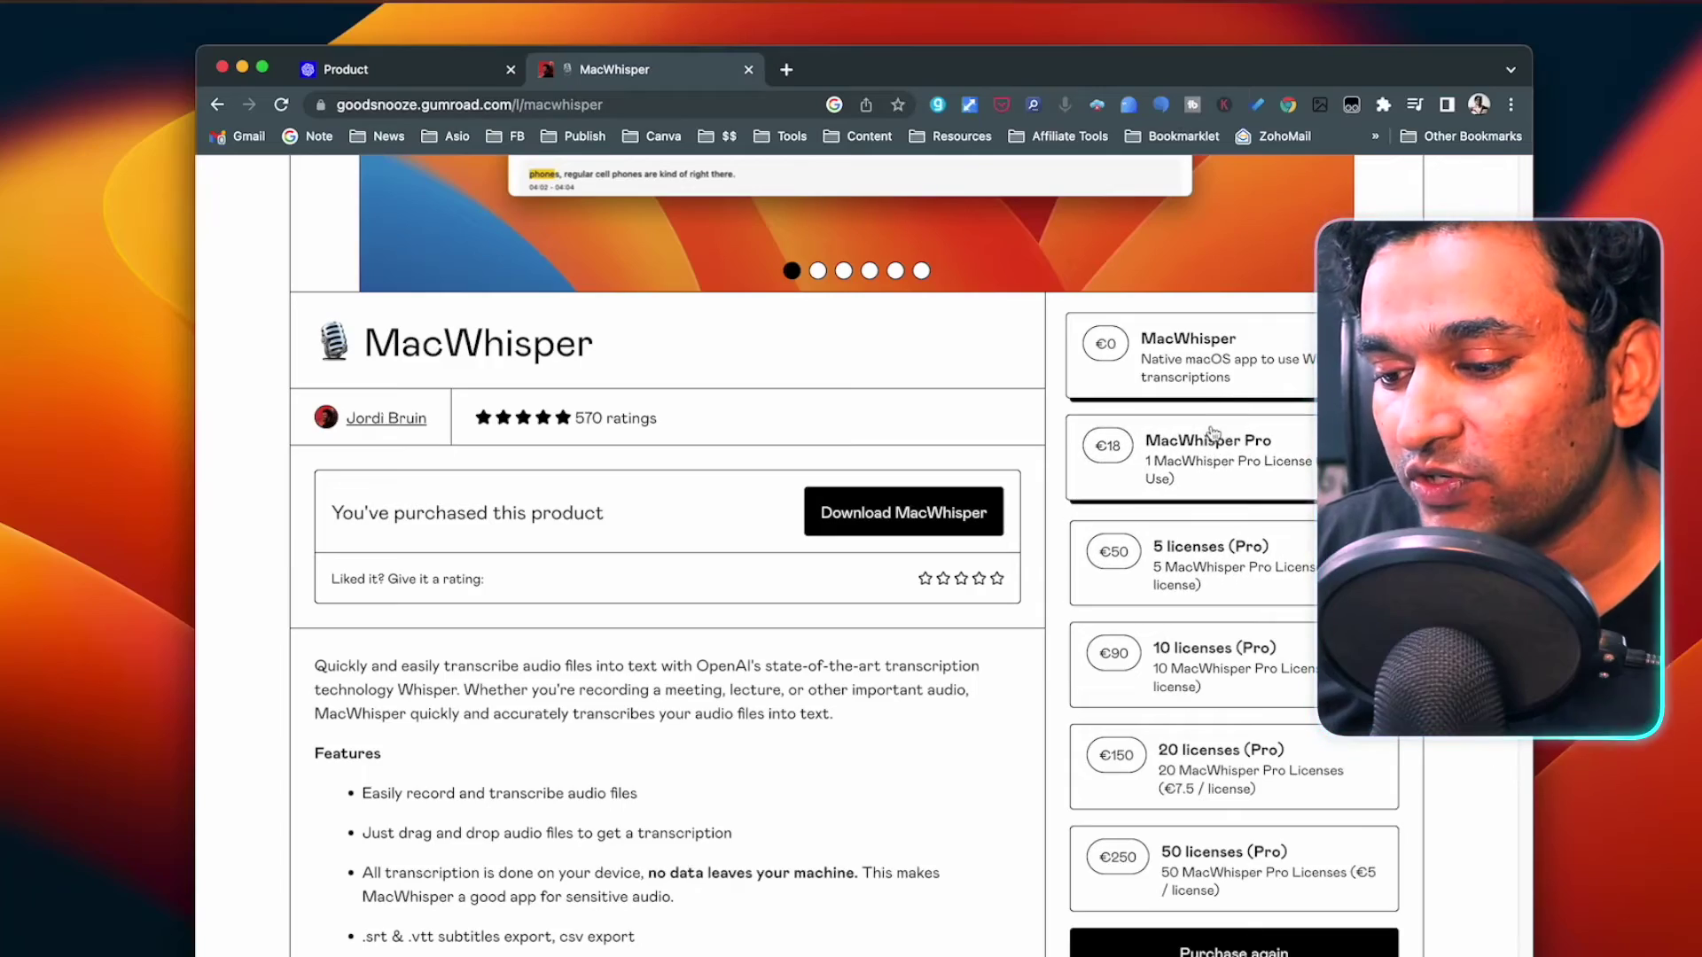
scroll(1048, 588, "down", 5)
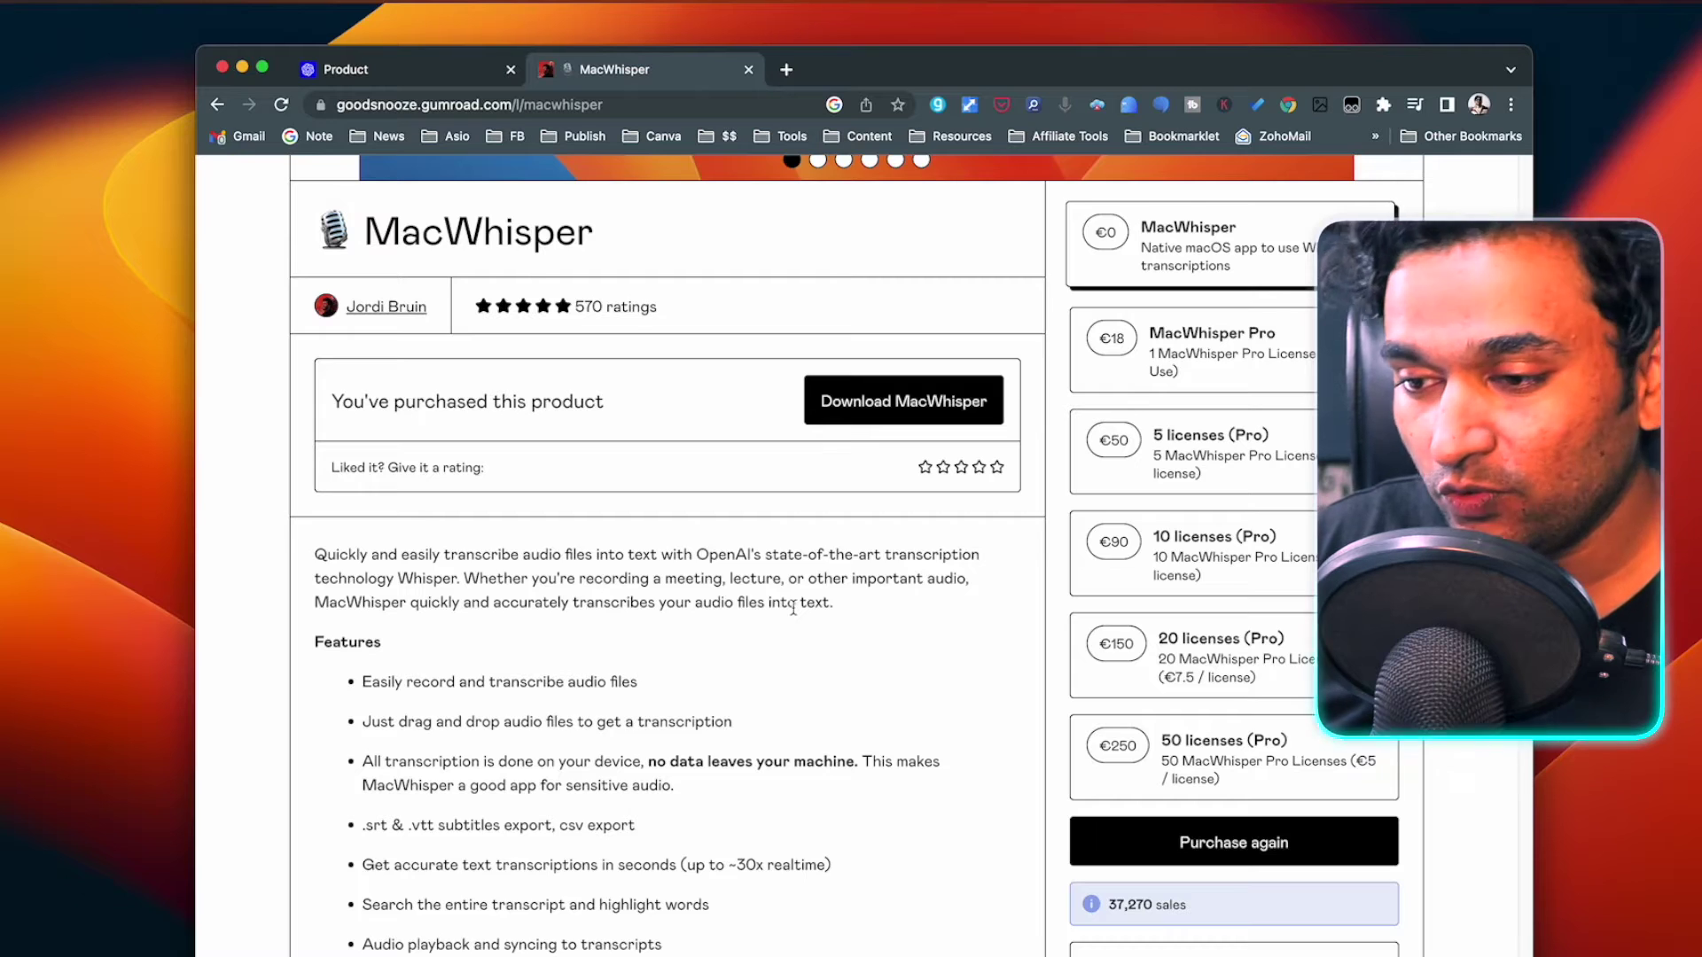
scroll(794, 609, "down", 15)
scroll(793, 605, "up", 1)
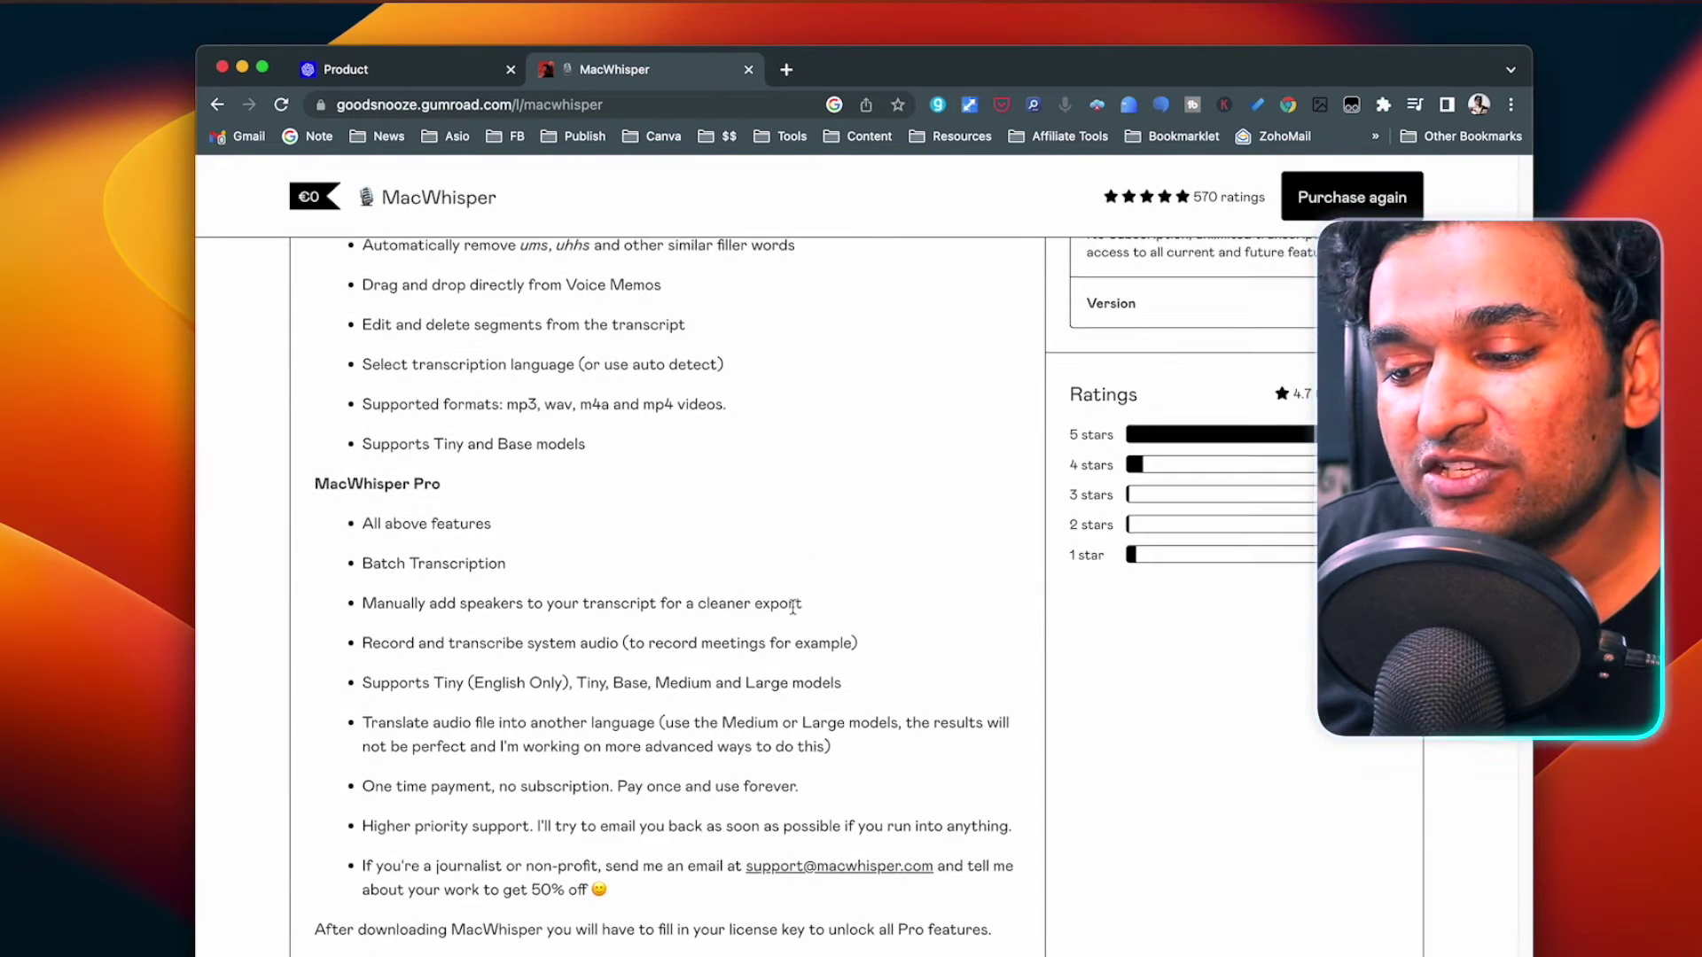
scroll(793, 607, "down", 3)
scroll(793, 609, "down", 1)
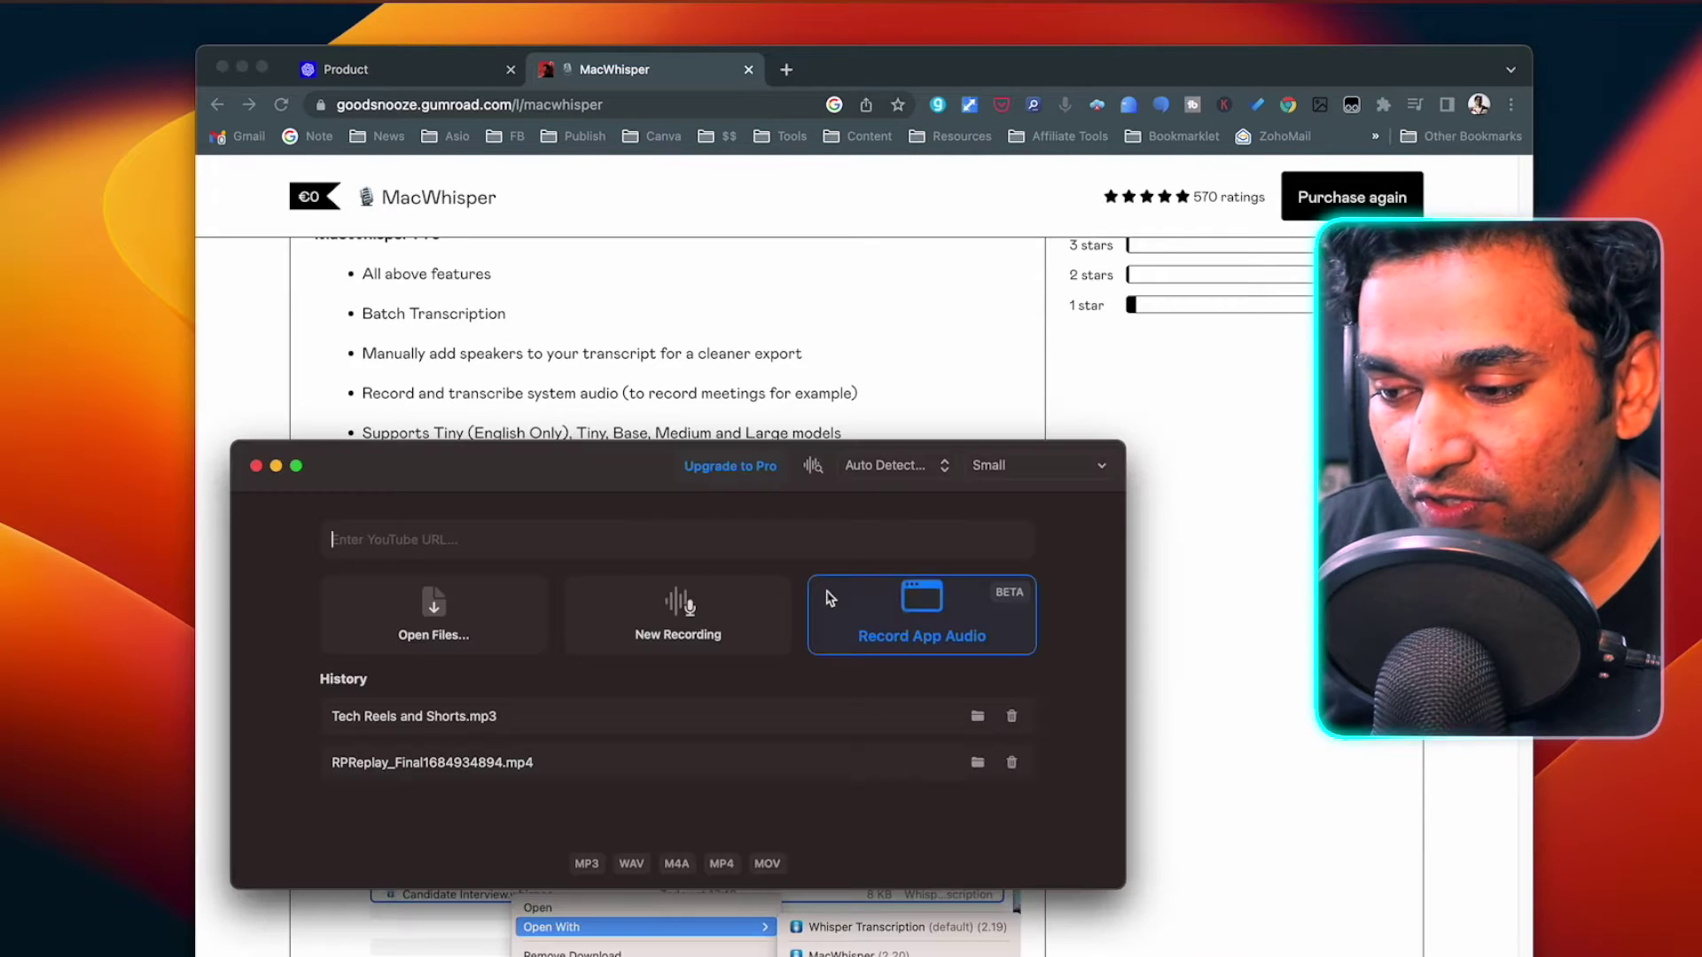
Step: Move the MacWhisper window up and right and hide Chrome
left_click_drag(598, 463, 752, 326)
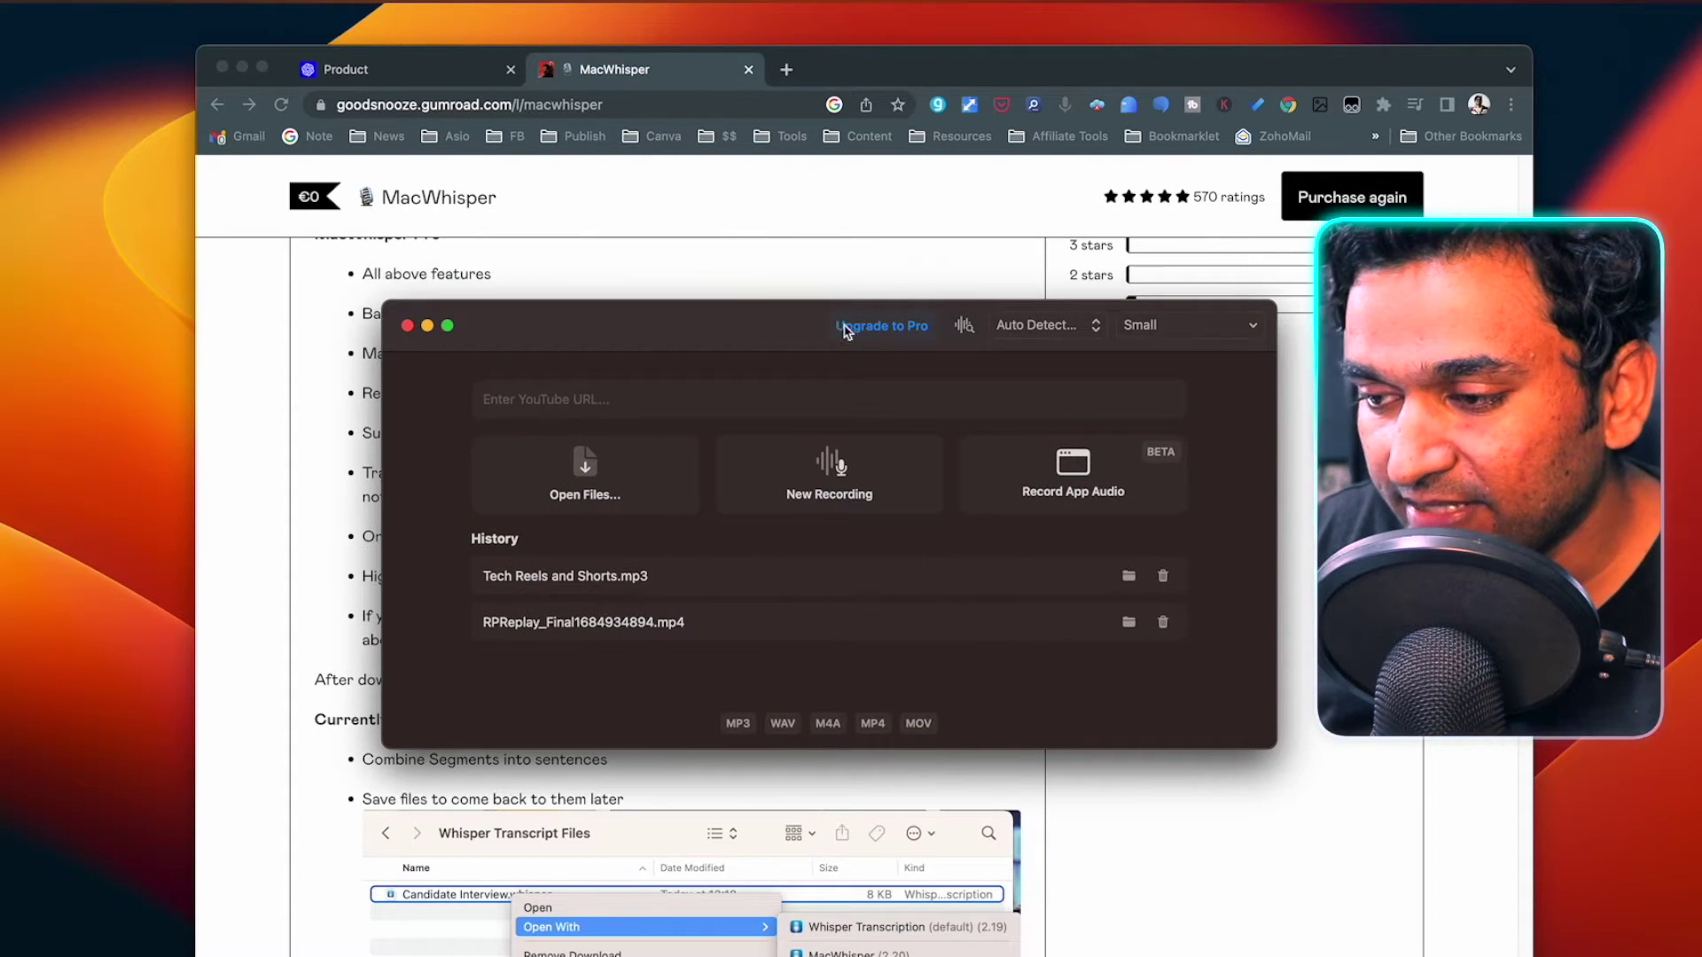
key("super+alt+h")
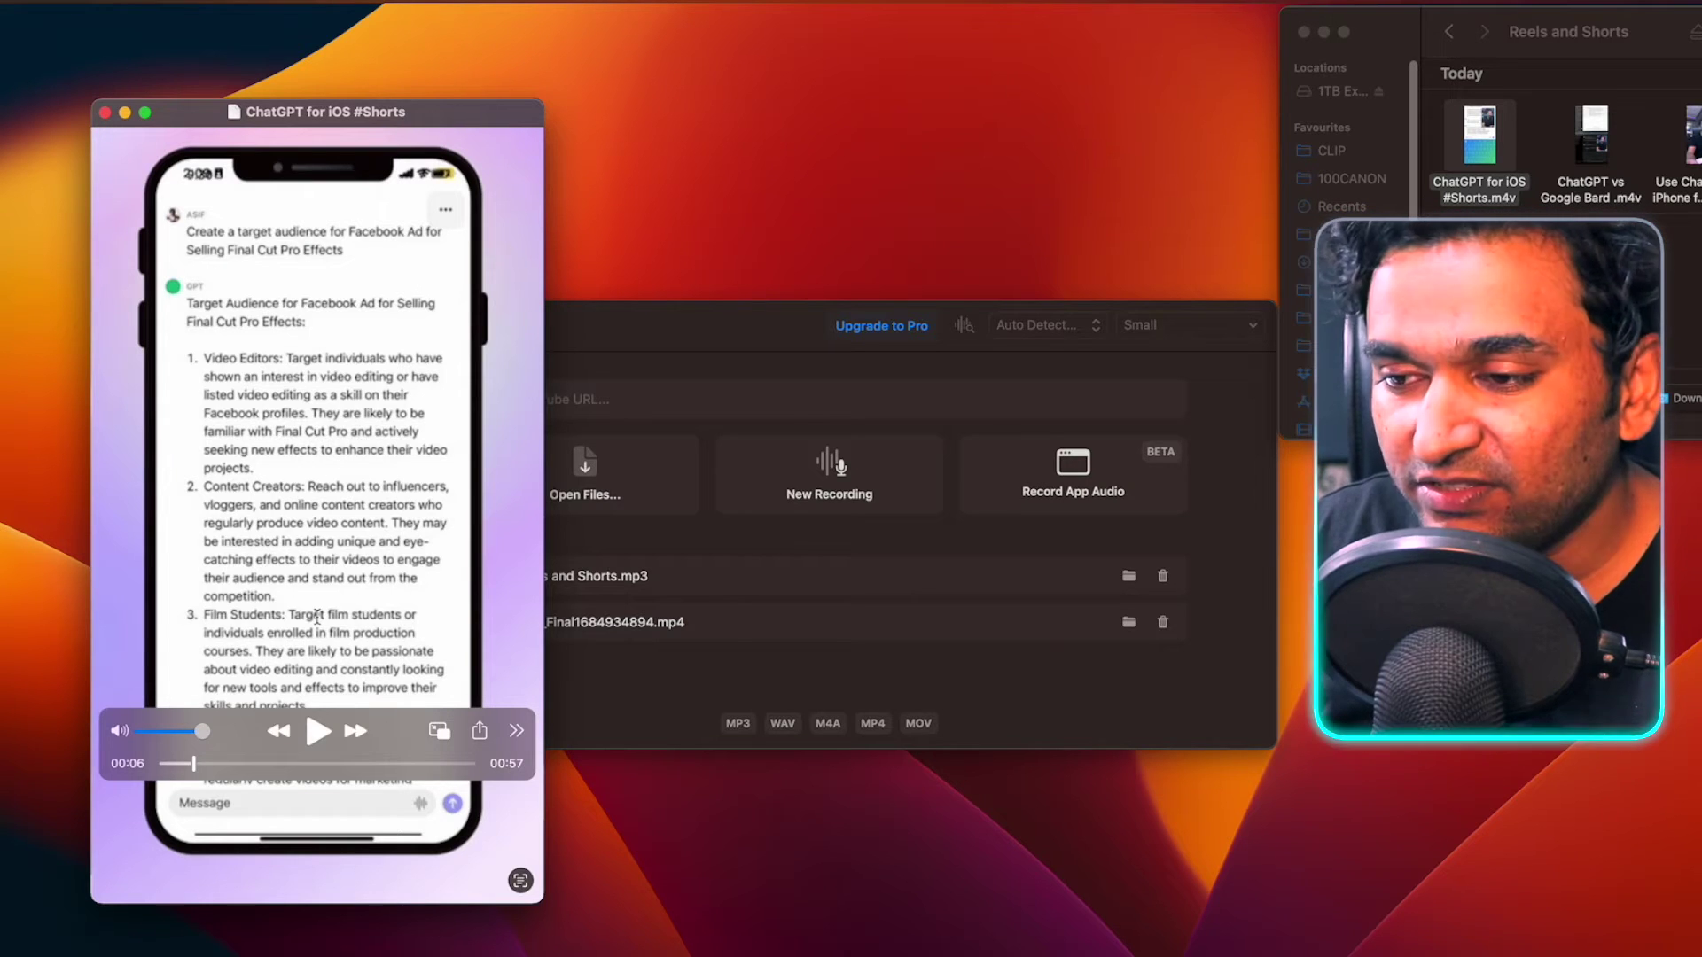
Step: Bring MacWhisper forward and drop ChatGPT for iOS #Shorts.m4v onto it for transcription
left_click(683, 349)
mouse_move(683, 349)
left_mouse_down()
mouse_move(562, 364)
mouse_move(665, 369)
left_mouse_up()
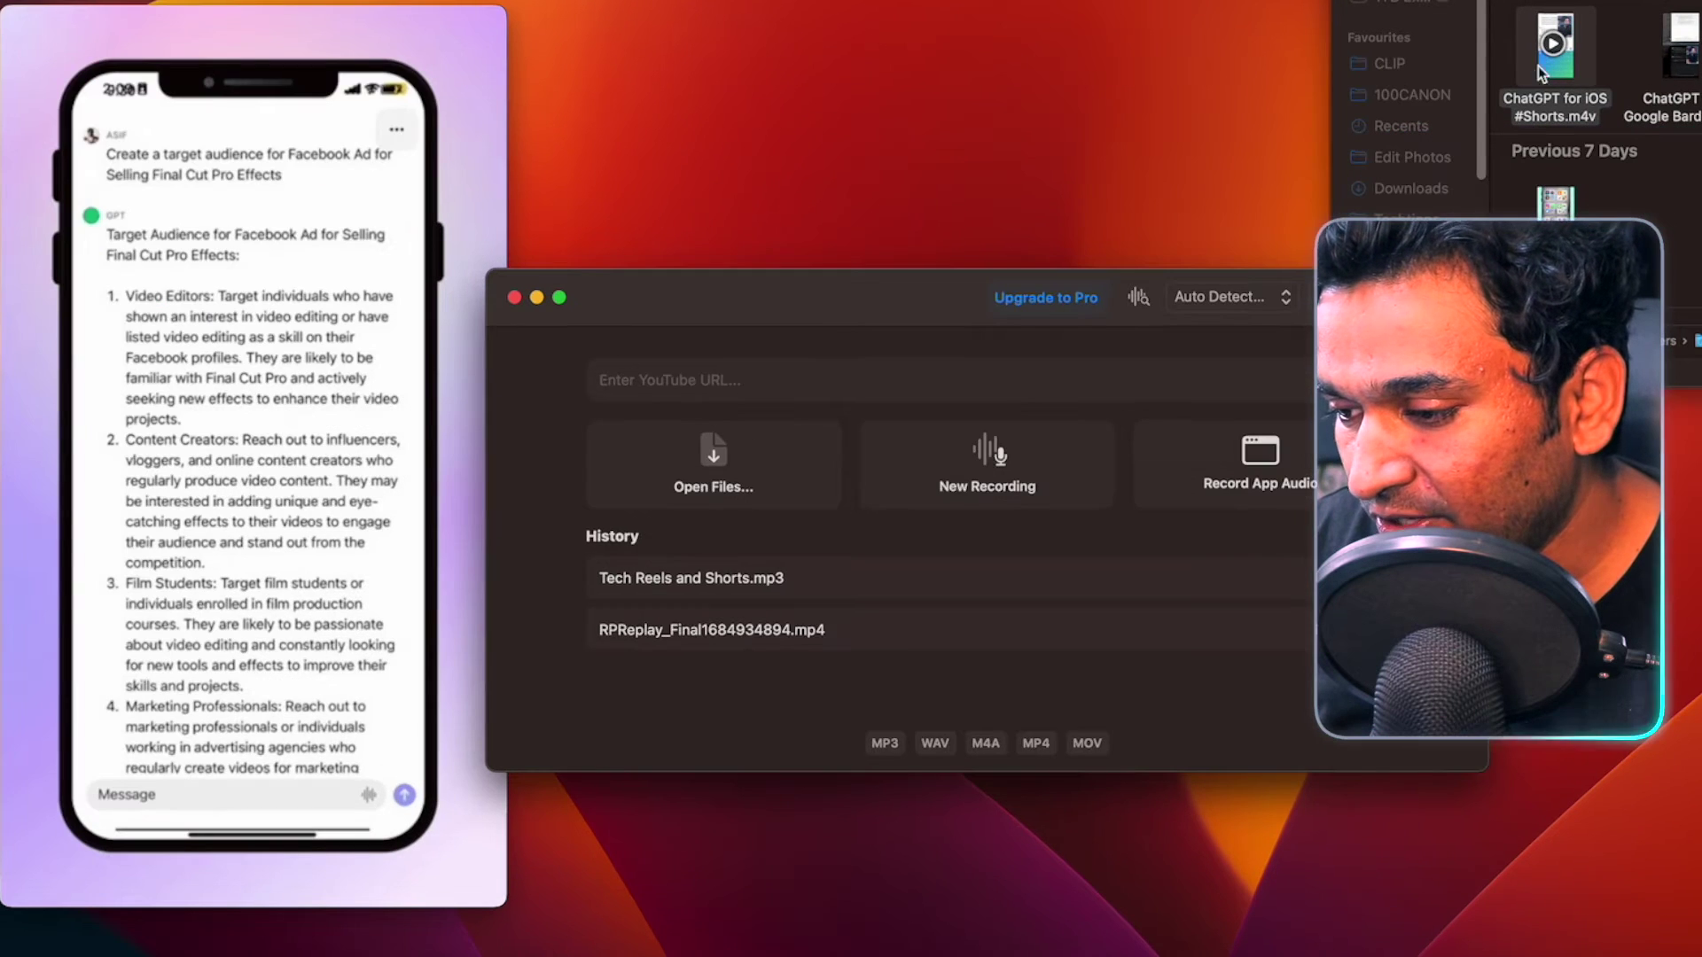
left_click_drag(1474, 158, 1026, 557)
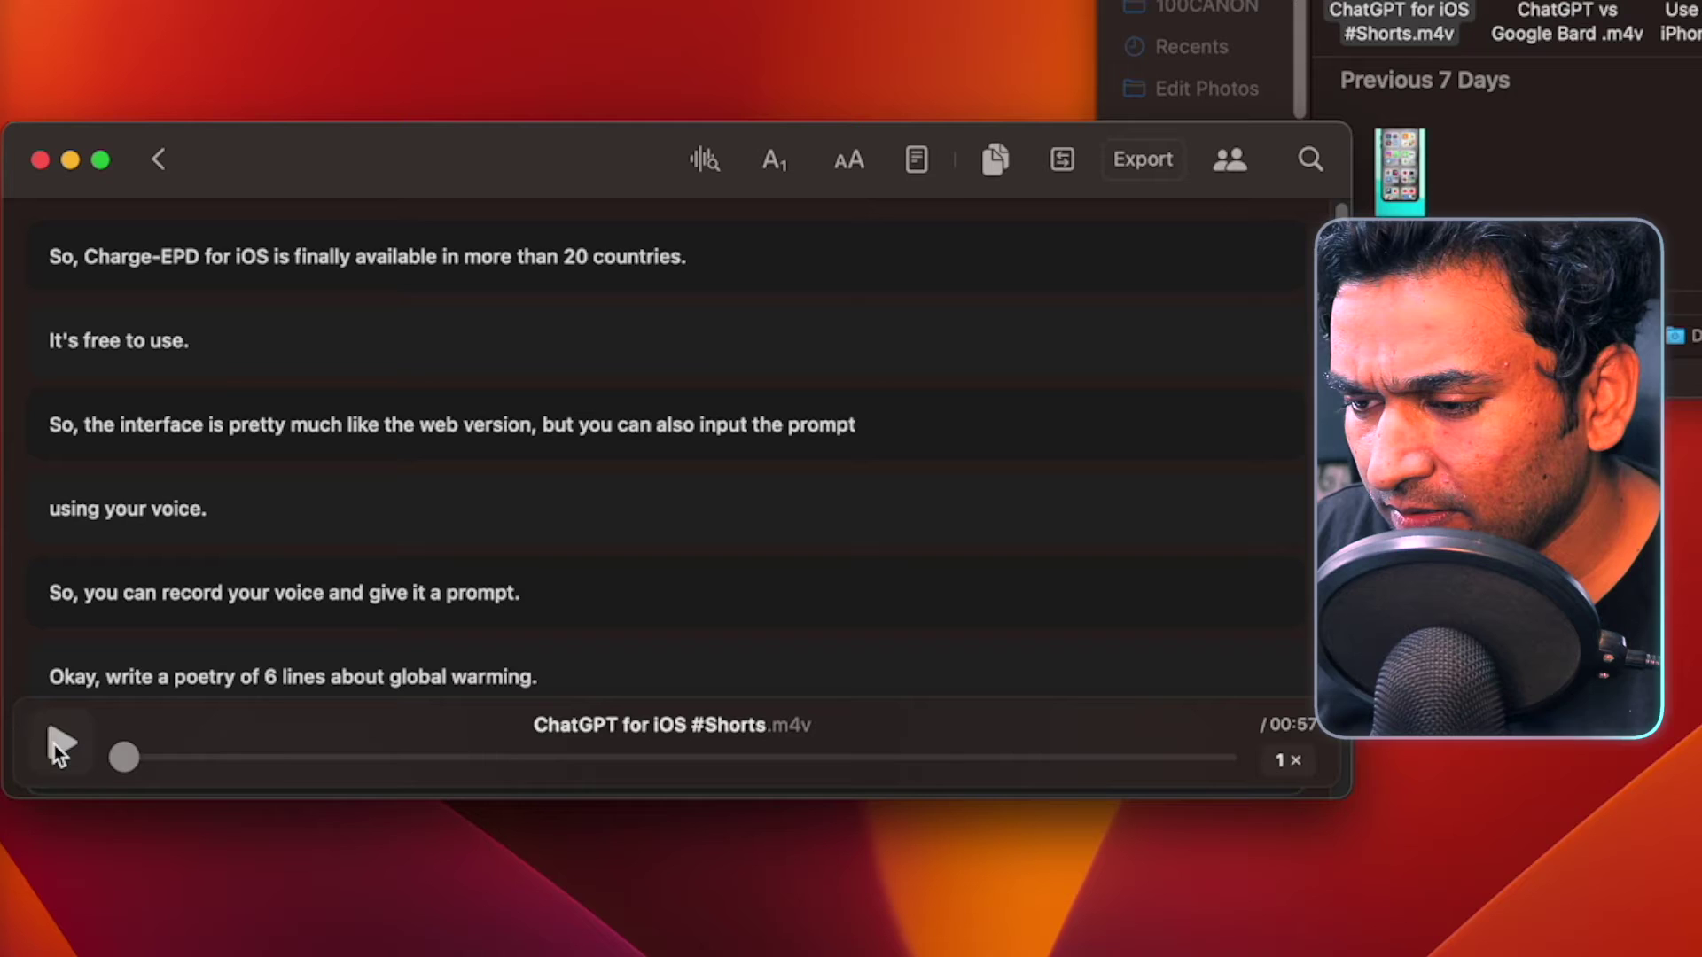
left_click(55, 744)
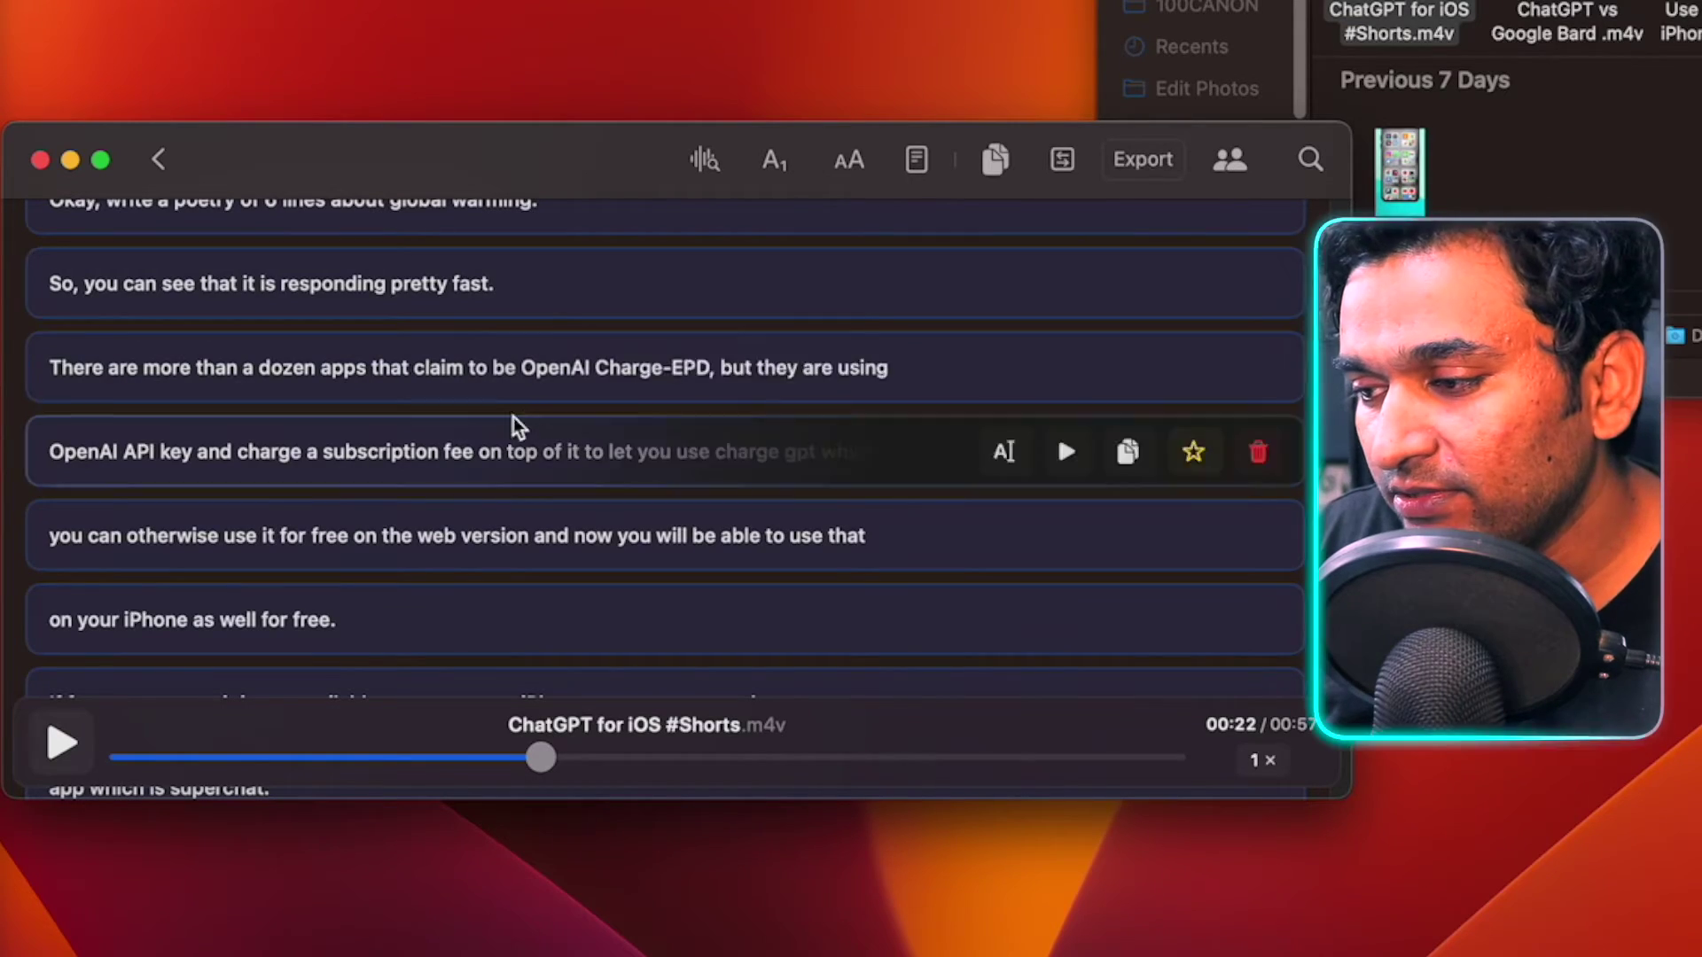
left_click(916, 161)
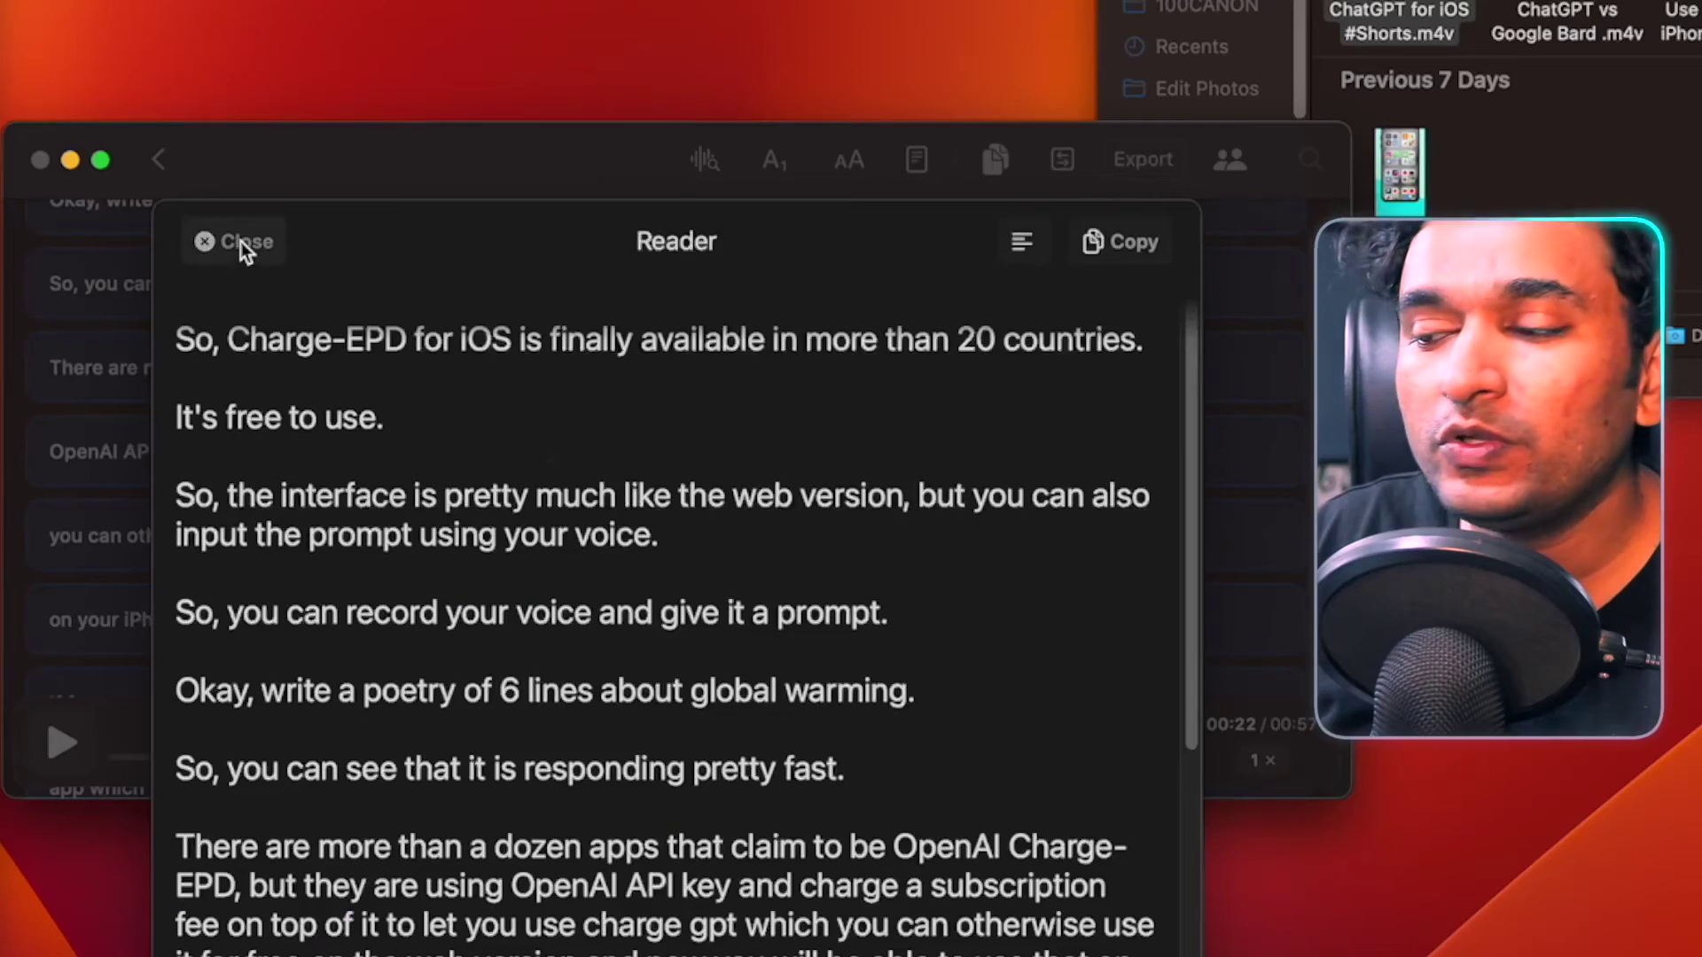
left_click(236, 241)
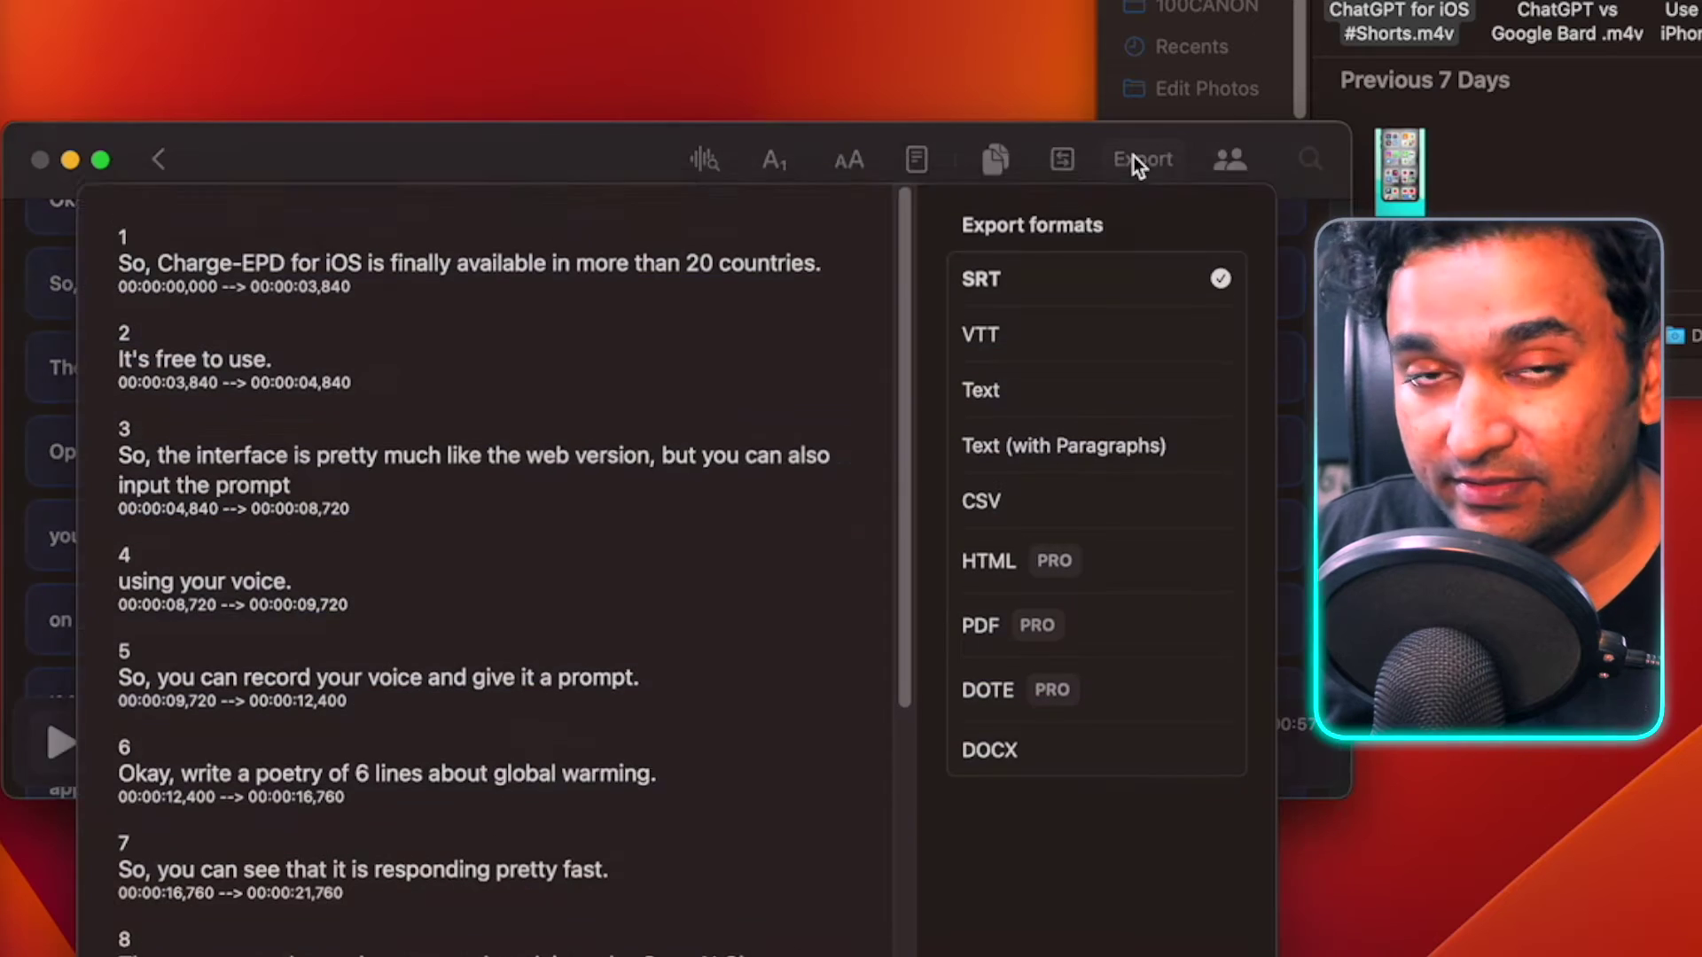
Step: Export ChatGPT for iOS #Shorts.srt to Edit Photos, then import the video into Final Cut Pro
left_click(1138, 160)
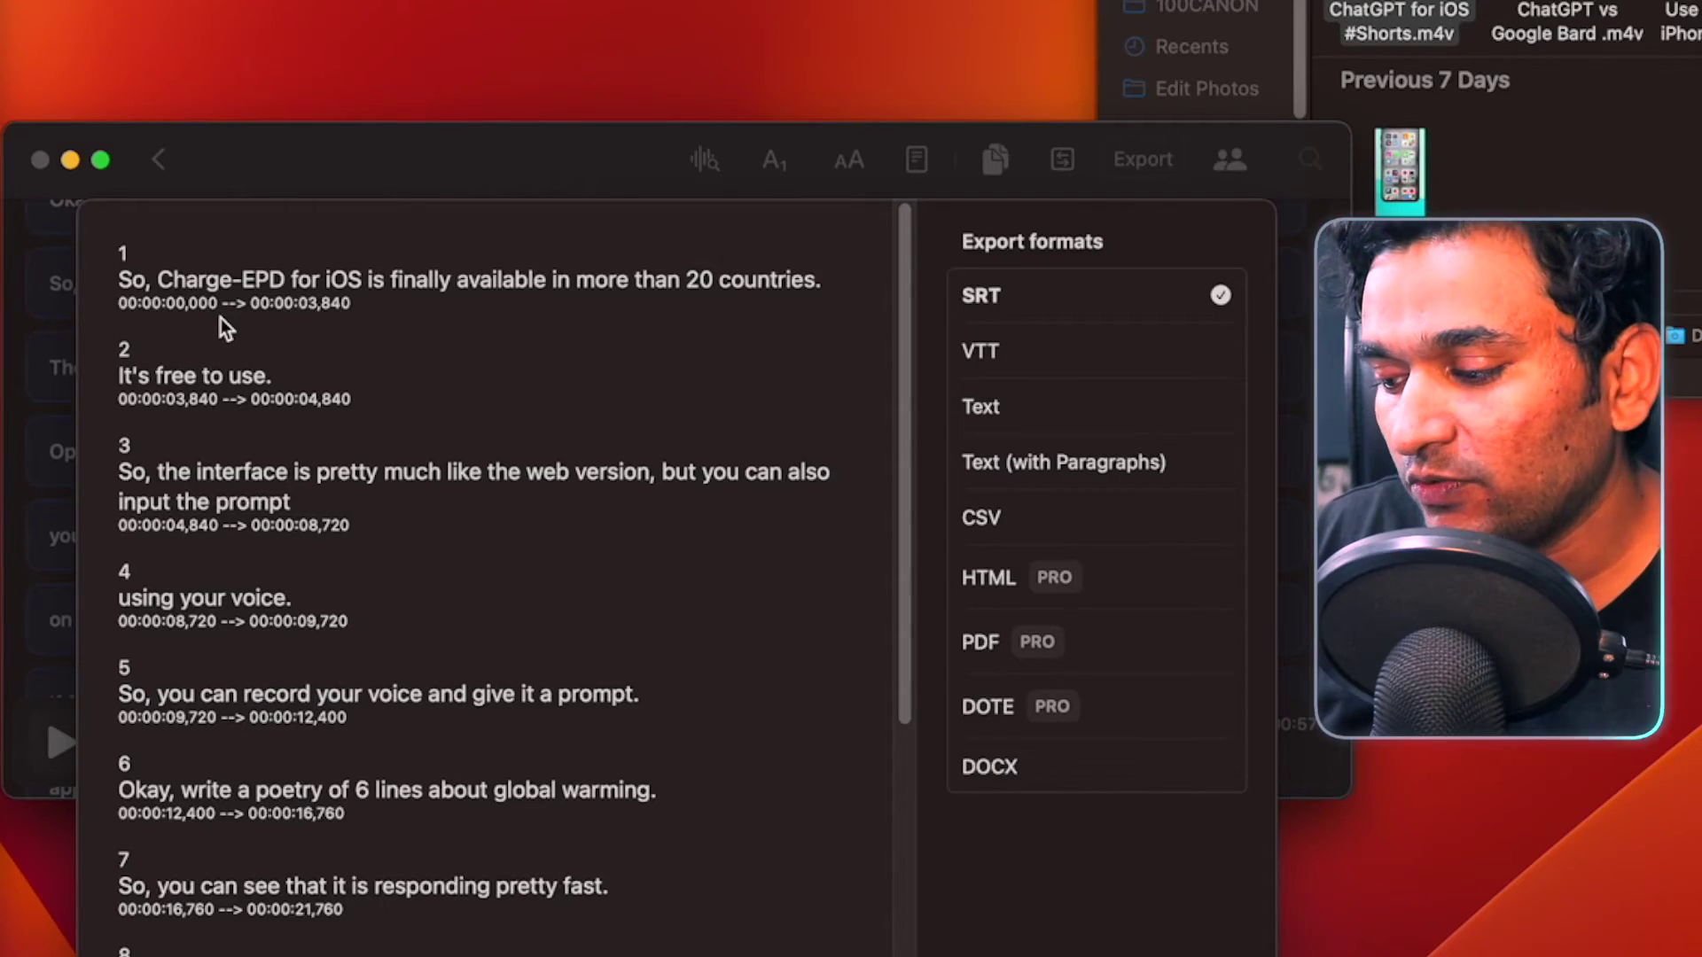
key("super+s")
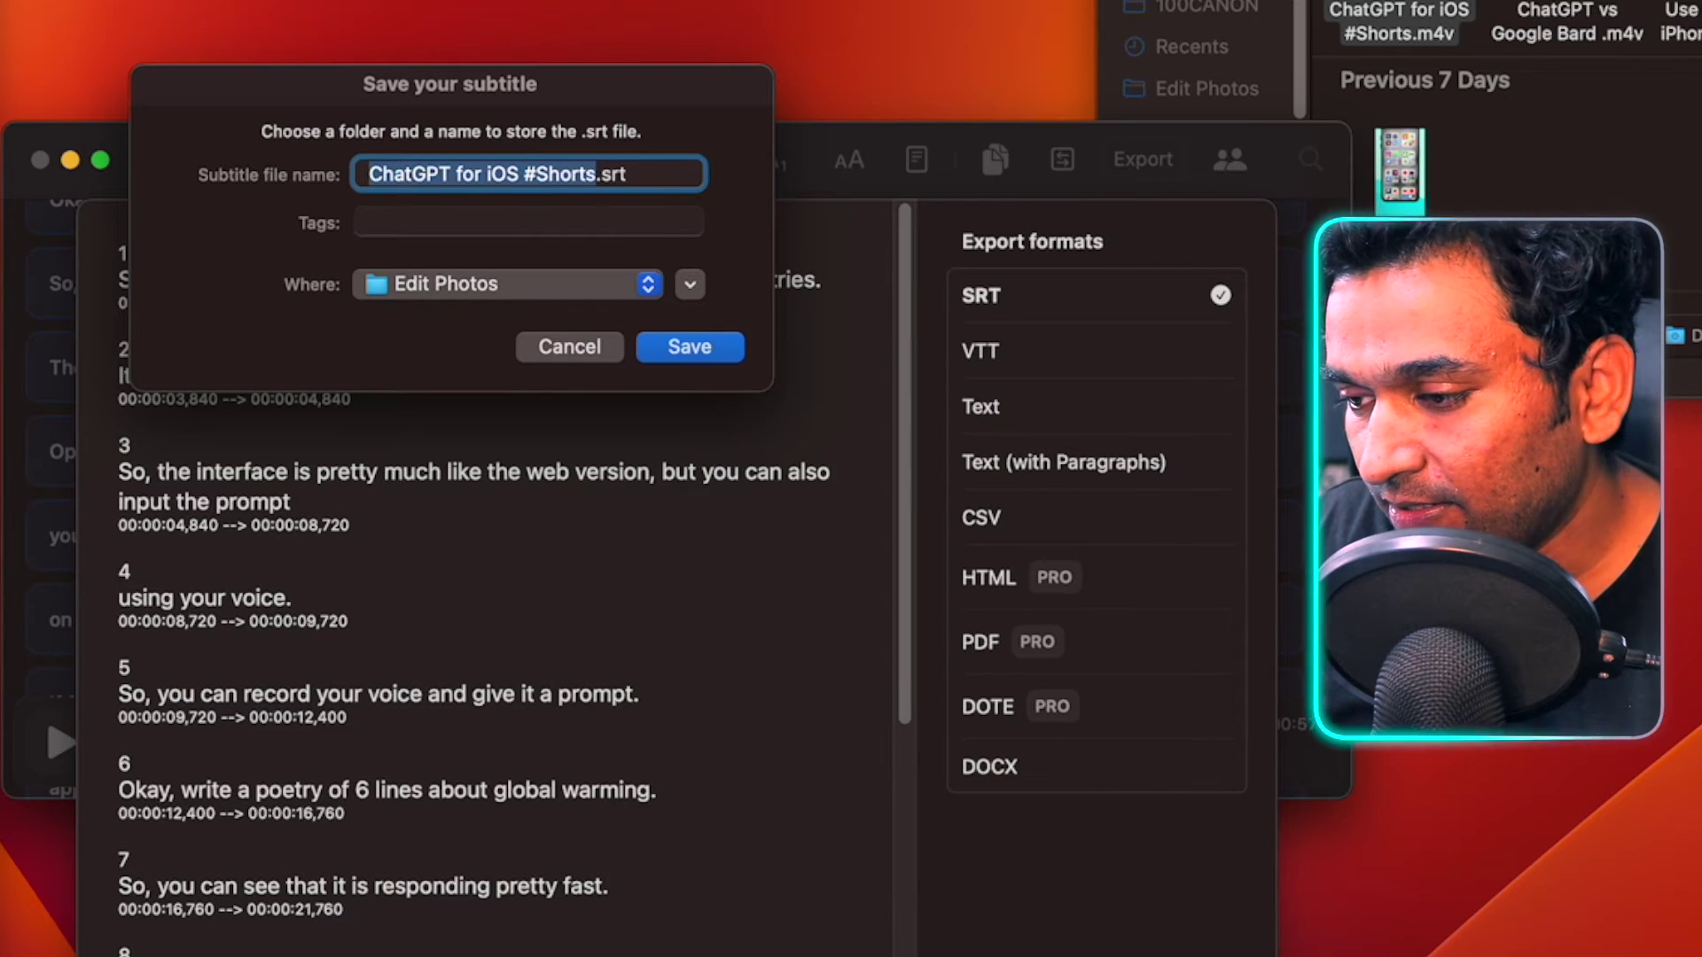
left_click(688, 346)
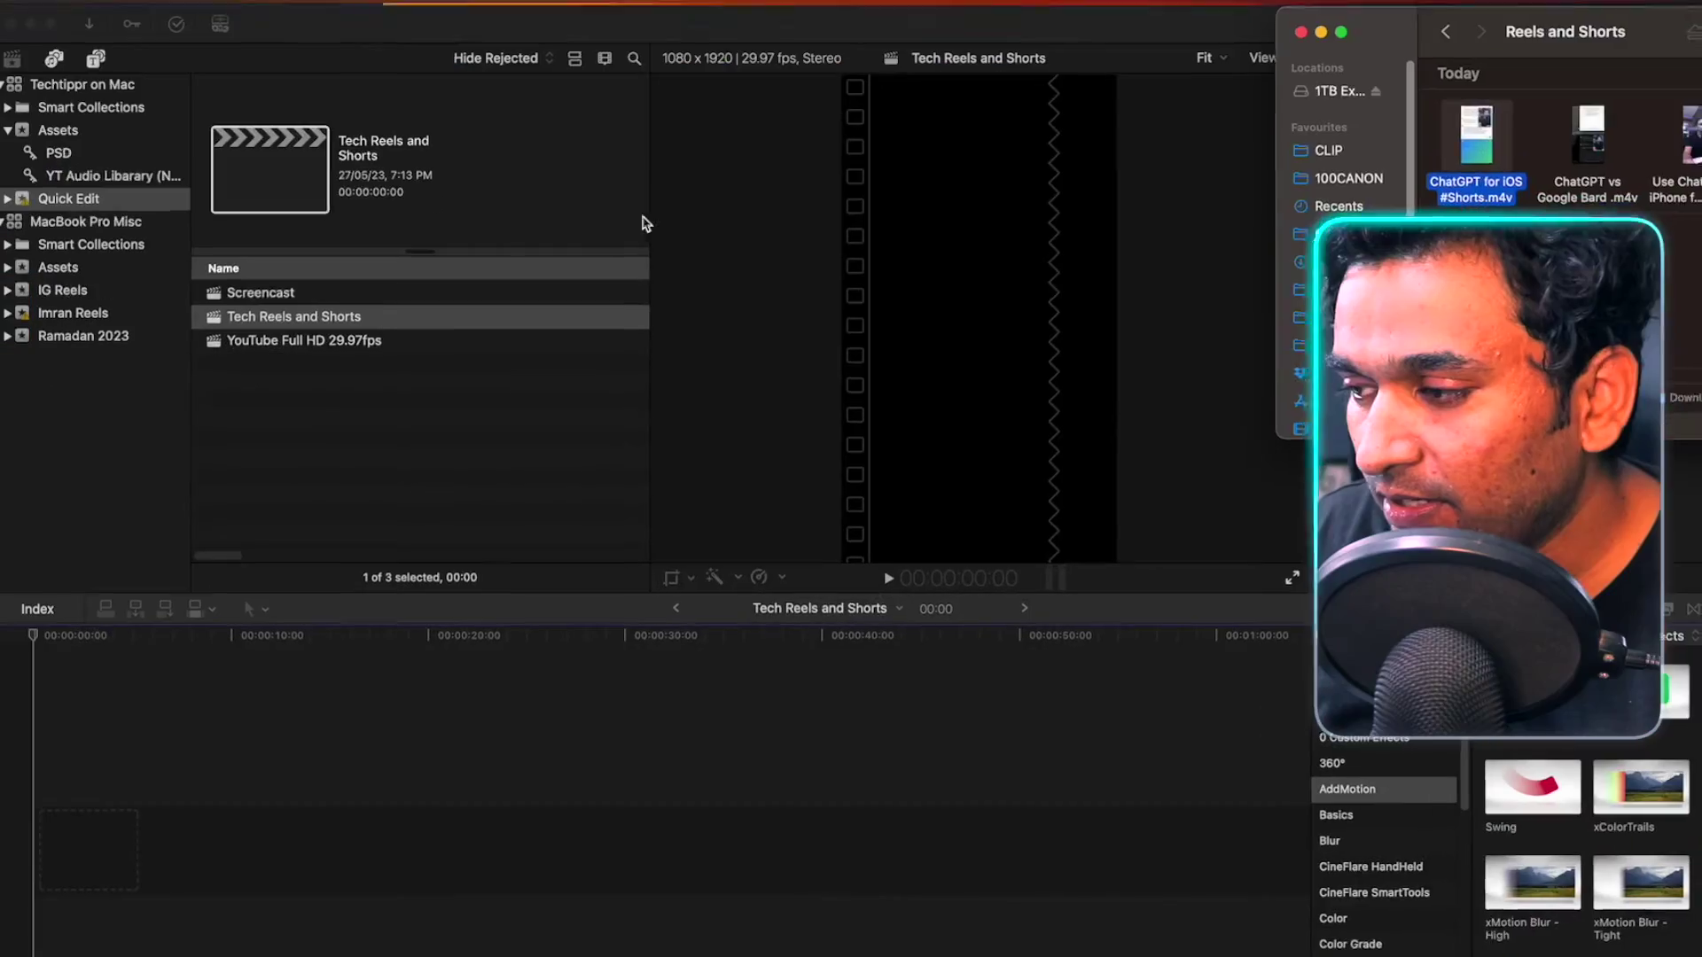
left_click(1447, 133)
left_click_drag(1463, 151, 422, 472)
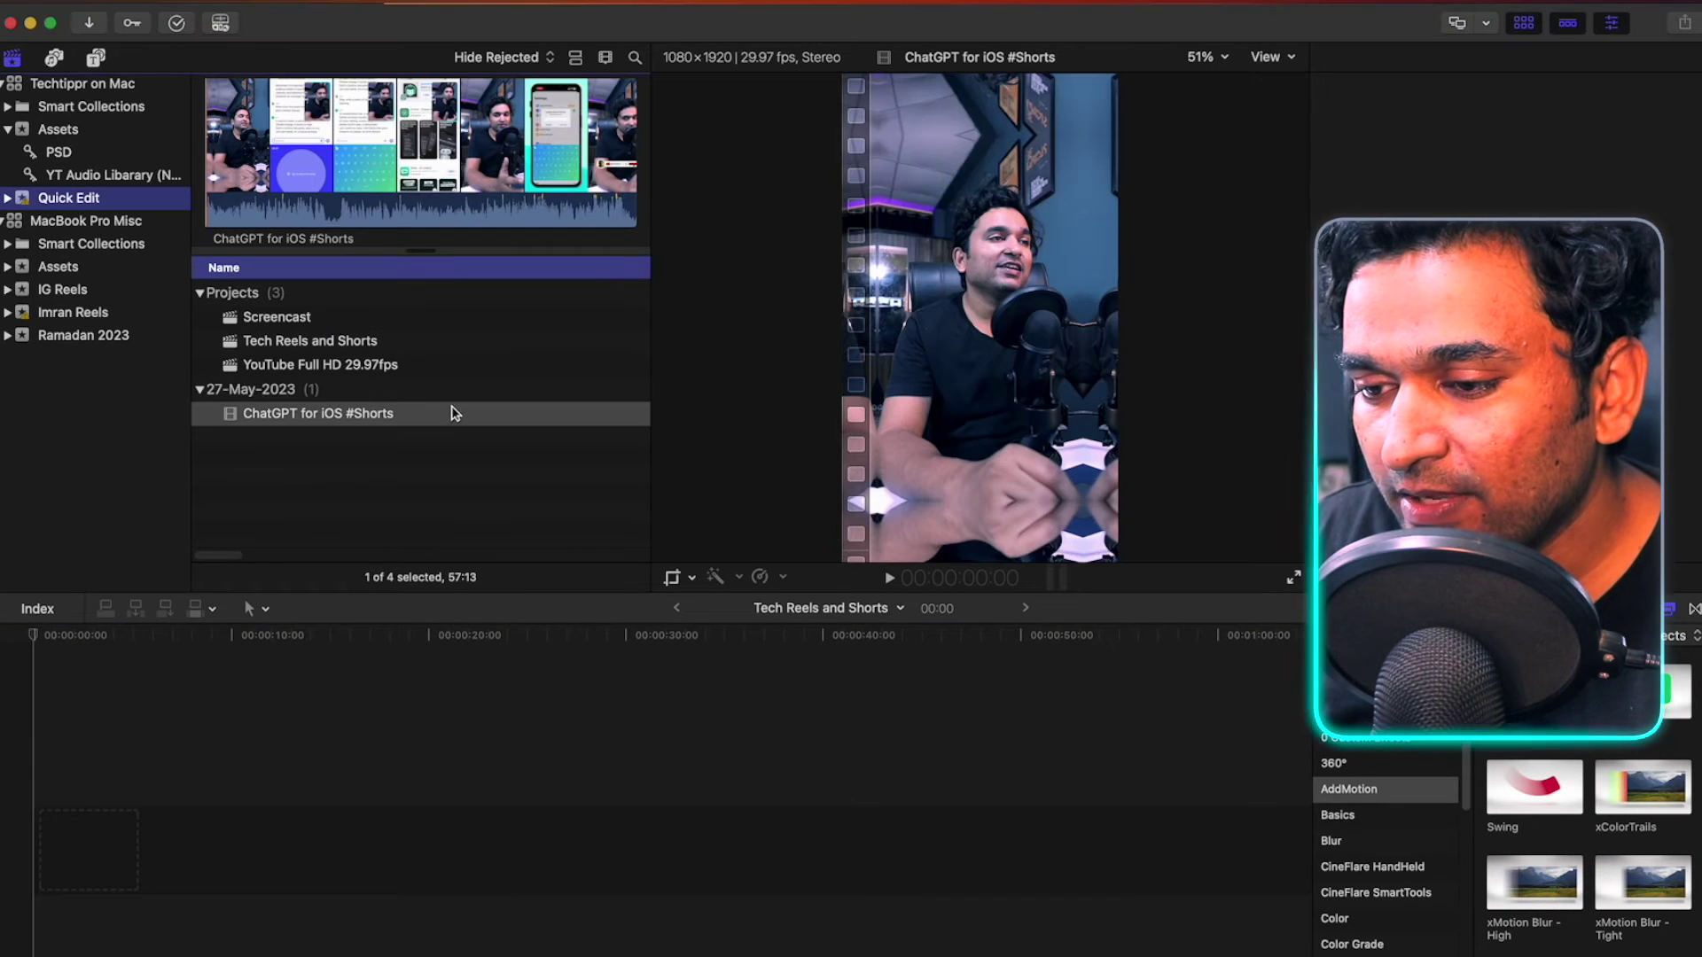
Step: Place the clip on the timeline and stretch a Caption Burner title over its 57:13 length
left_click_drag(353, 423, 35, 779)
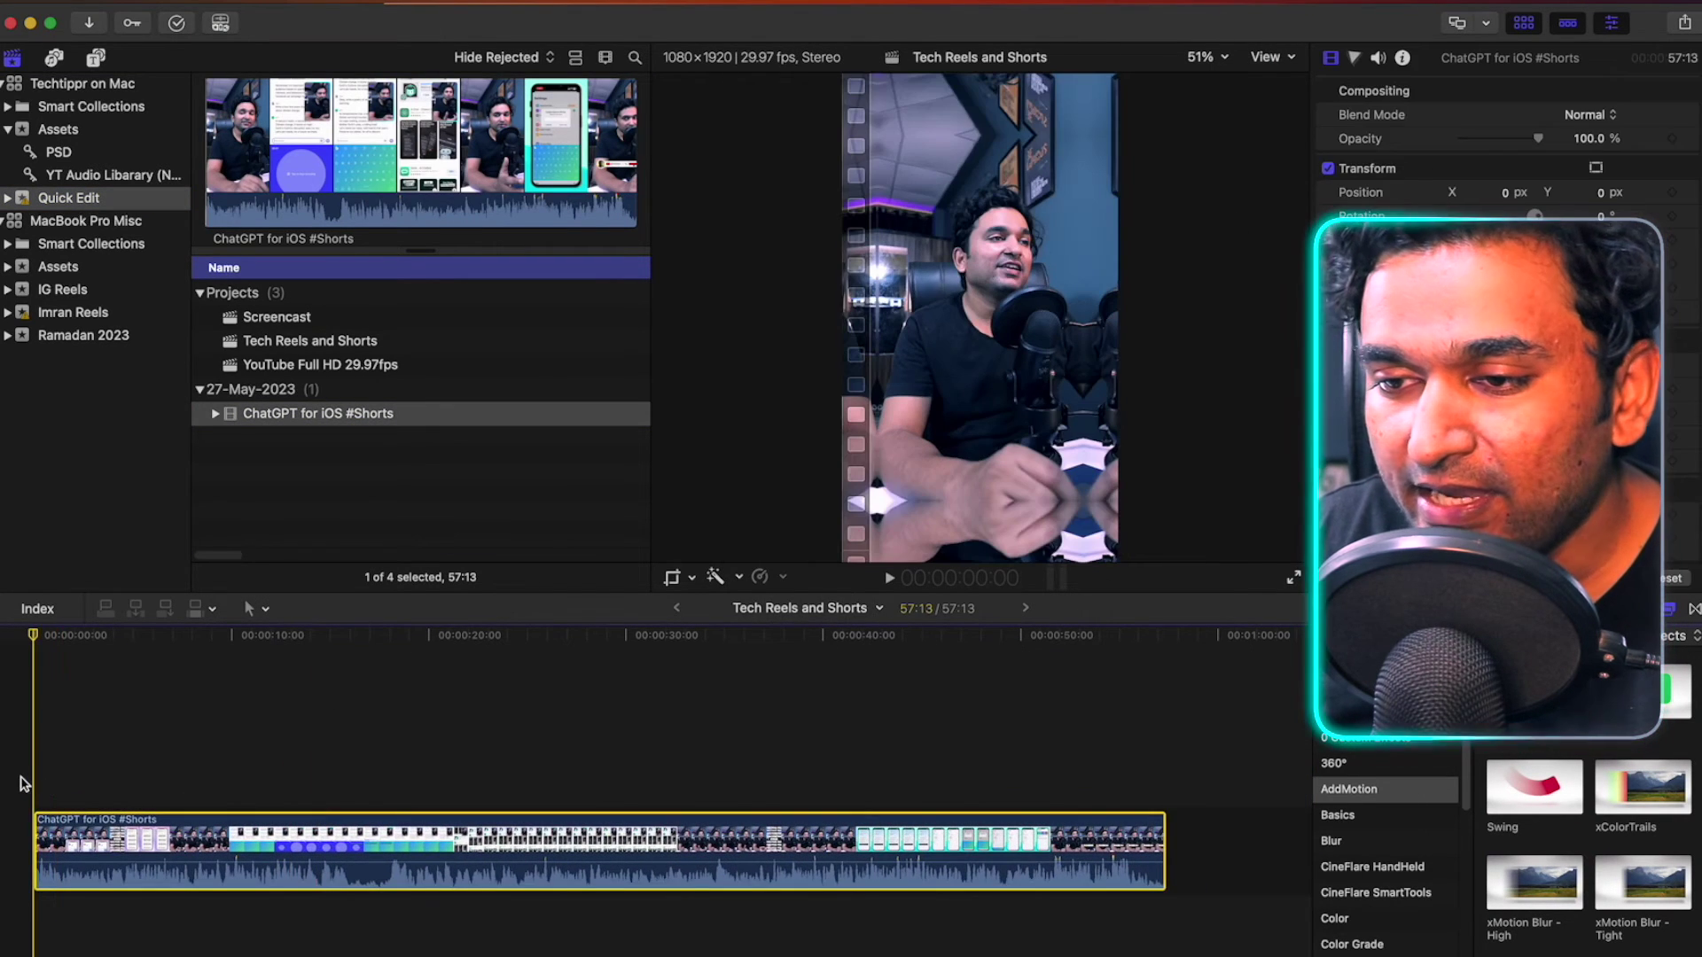
left_click(95, 57)
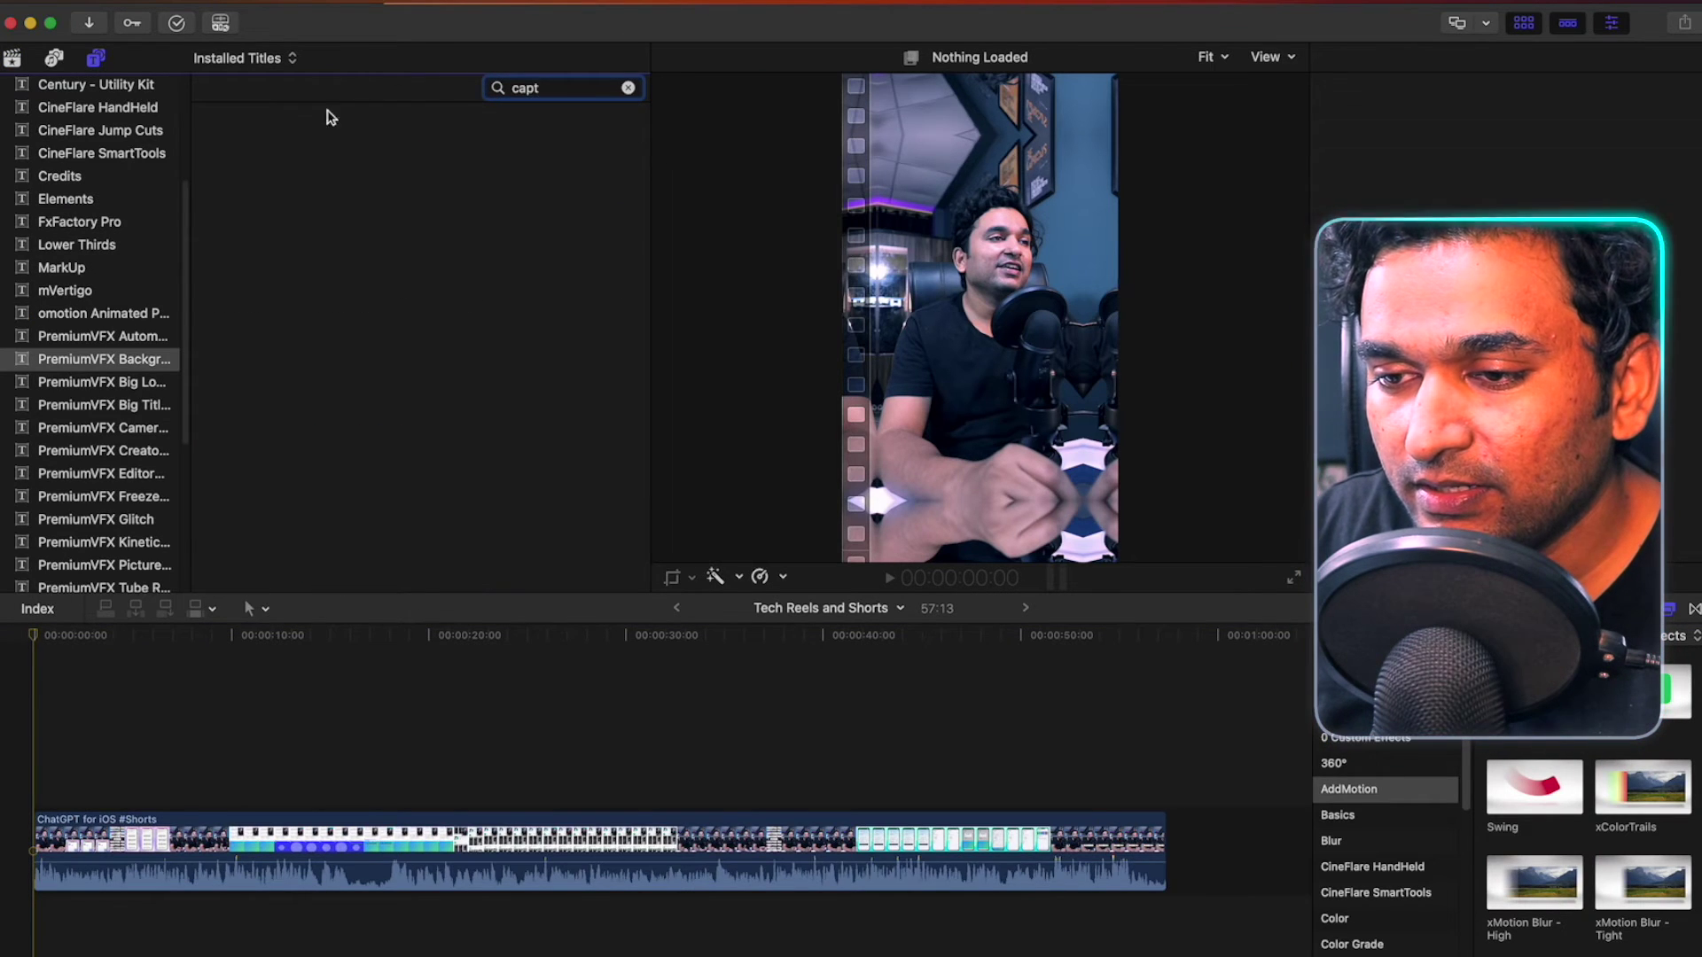
scroll(94, 141, "up", 10)
left_click(55, 87)
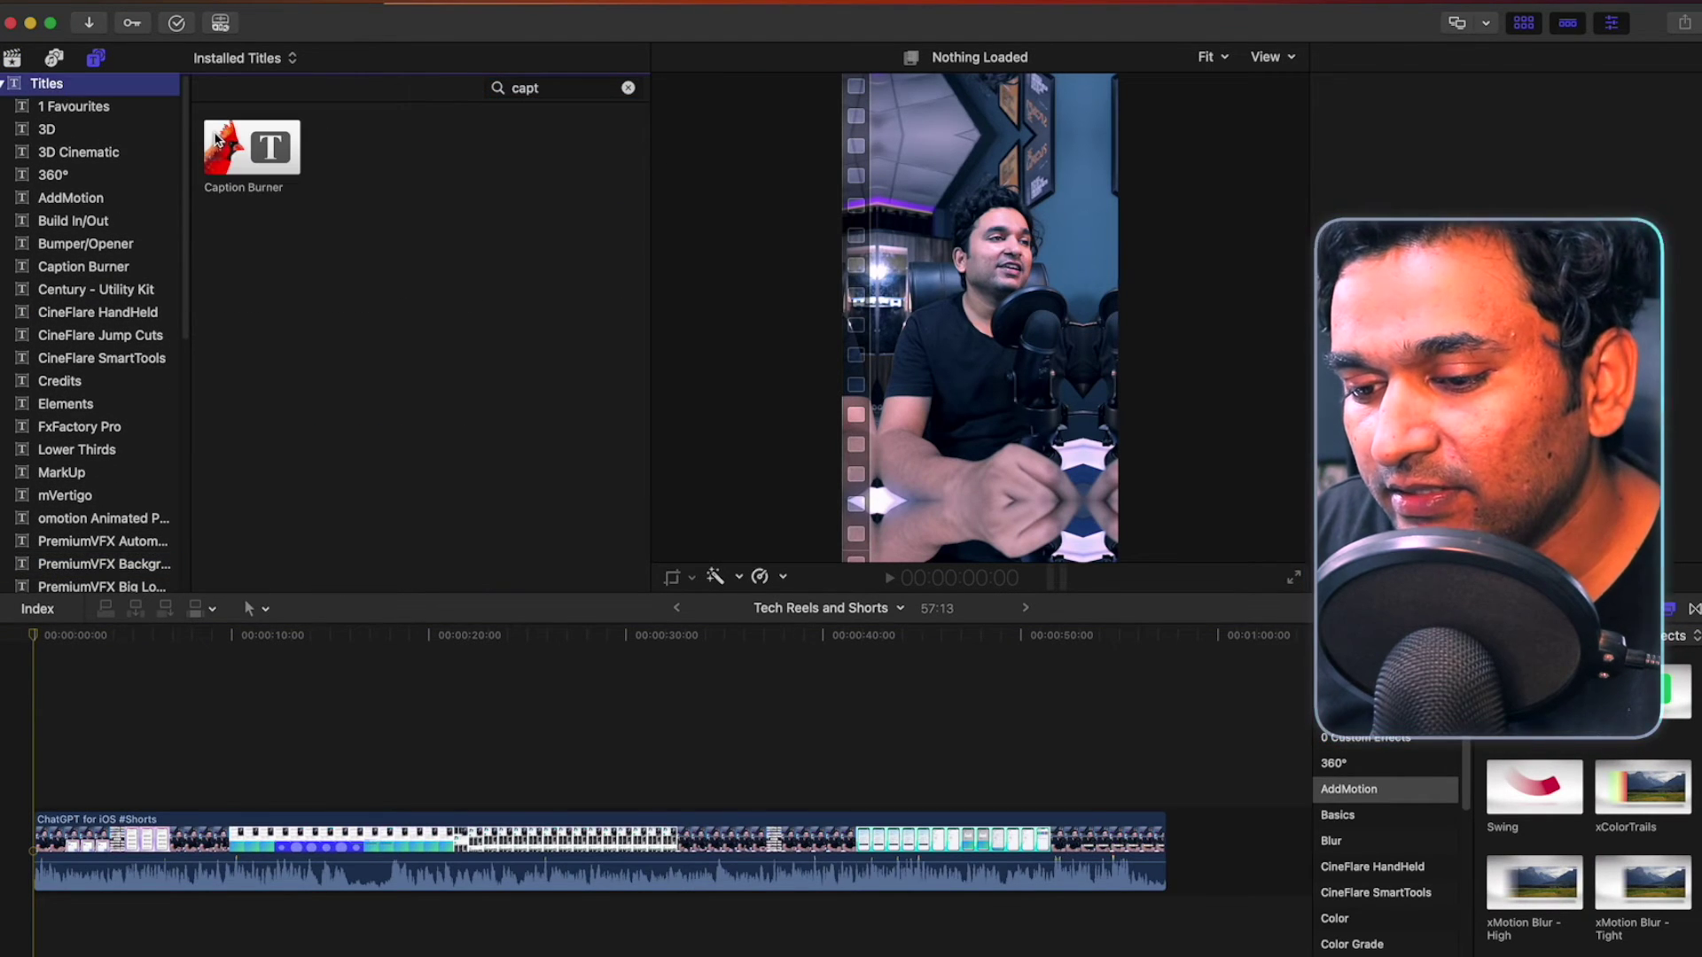
left_click_drag(217, 139, 53, 794)
left_click_drag(226, 793, 1161, 793)
left_click(1116, 791)
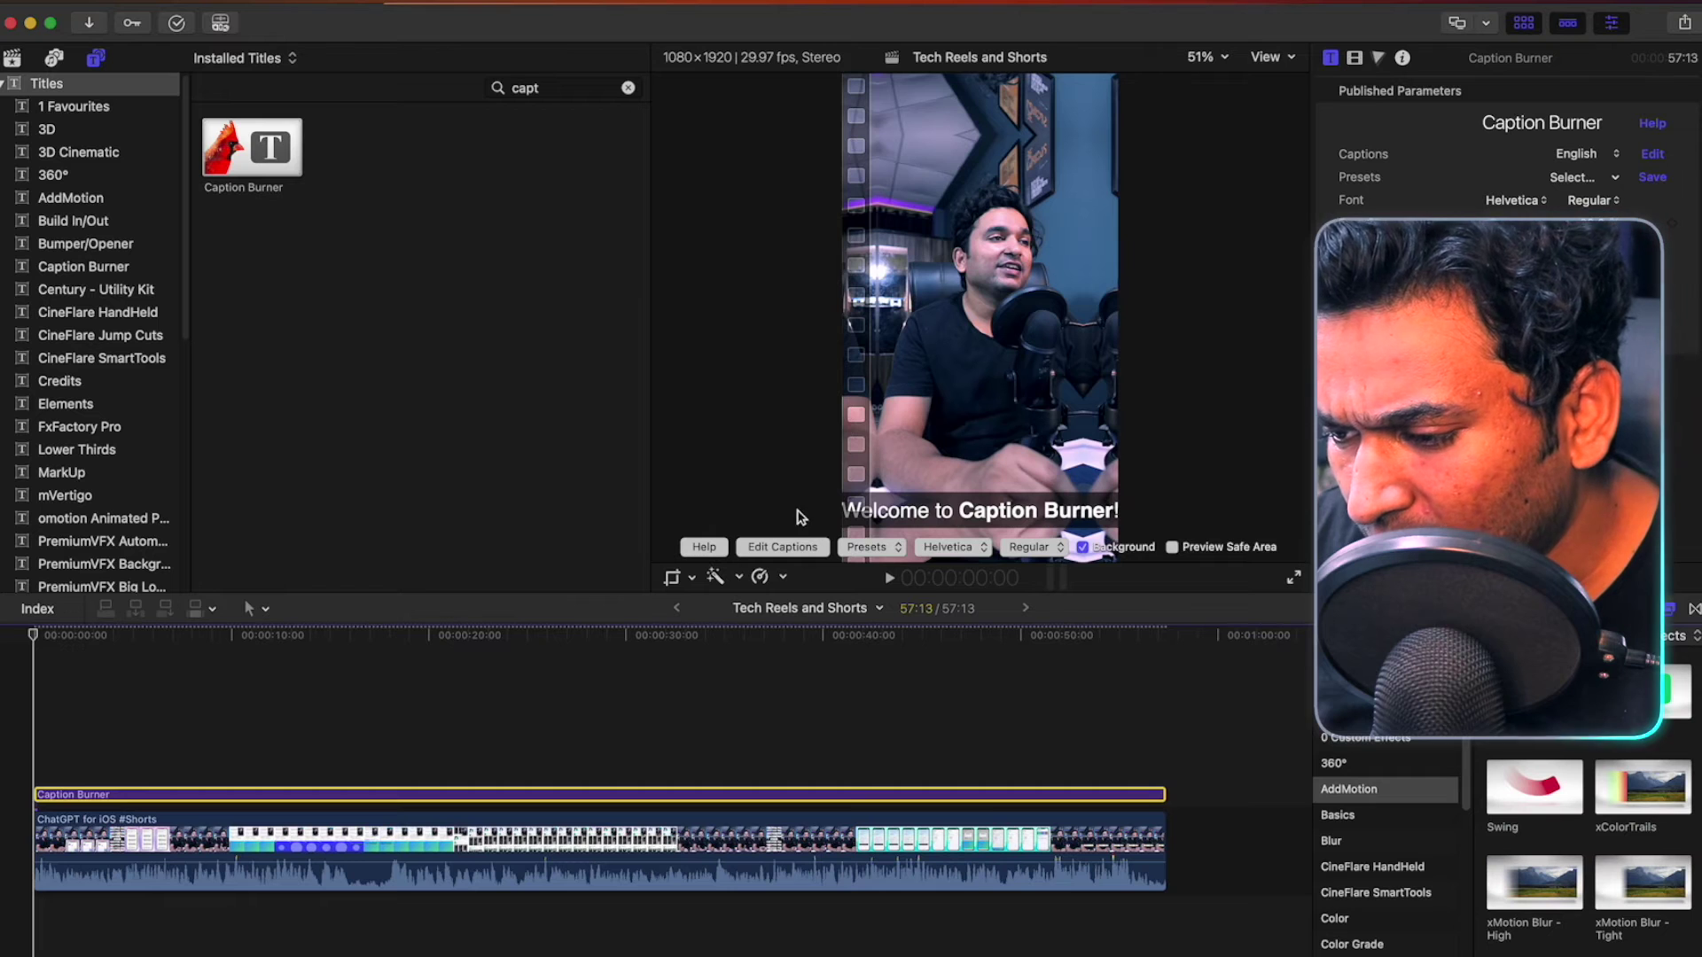
left_click(766, 549)
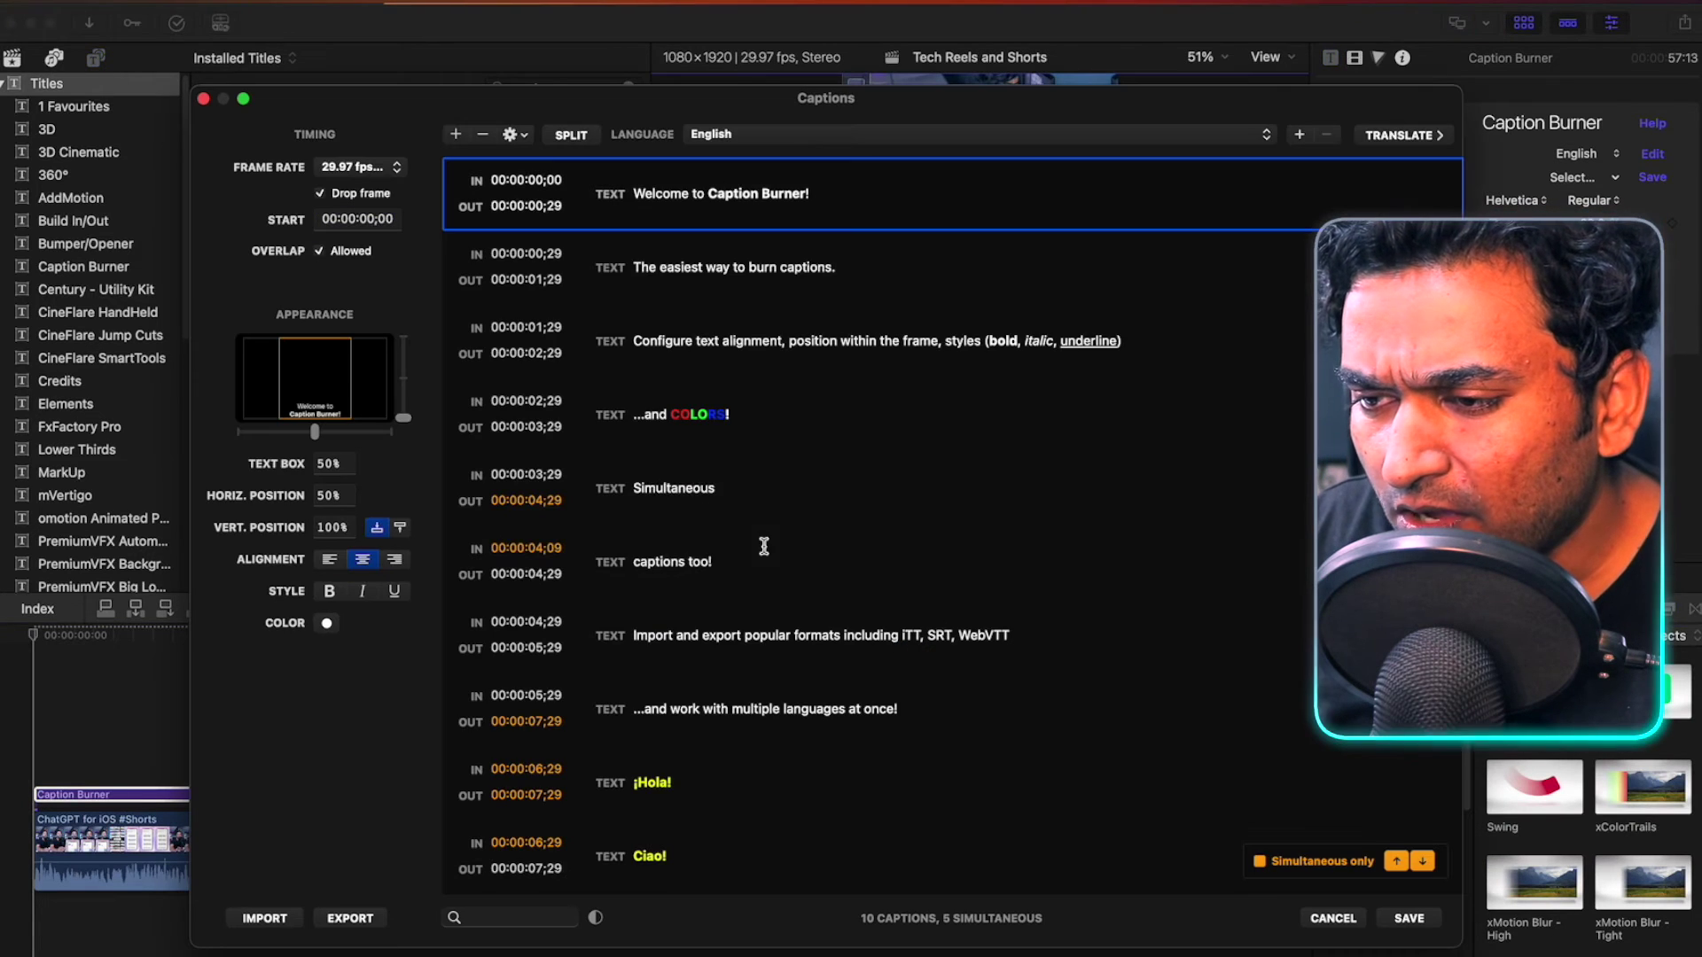
Step: Import ChatGPT for iOS #Shorts.srt as SubRip, replacing the sample English captions with 19 captions
left_click(265, 919)
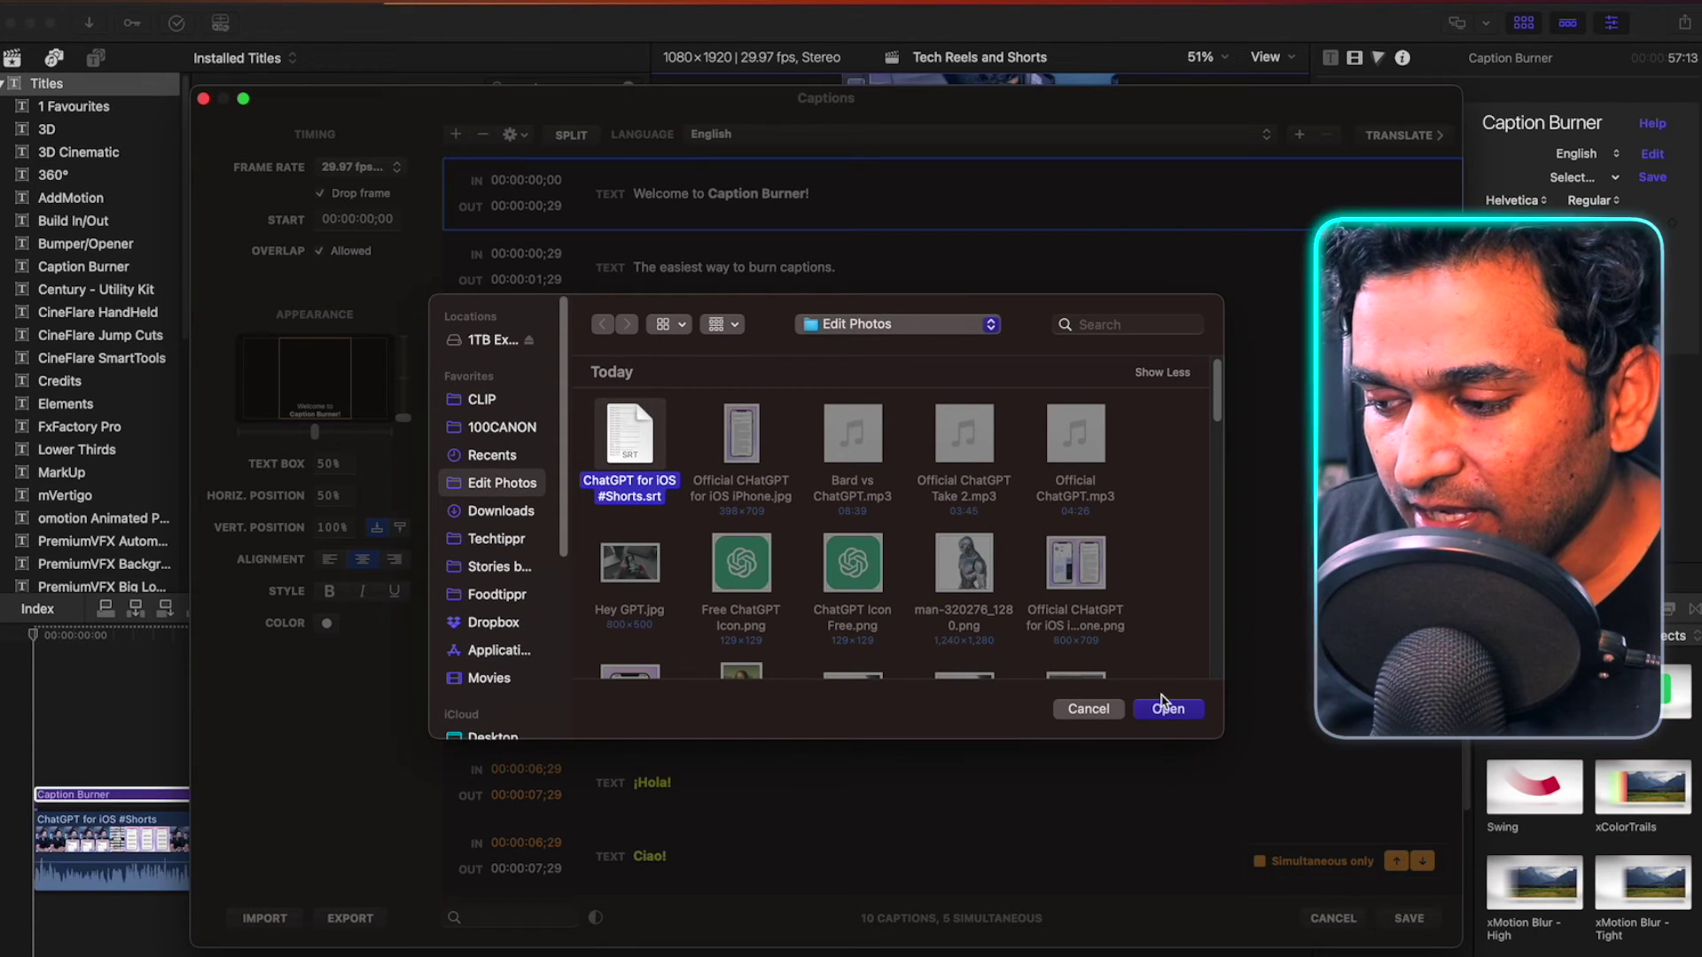
left_click(1166, 709)
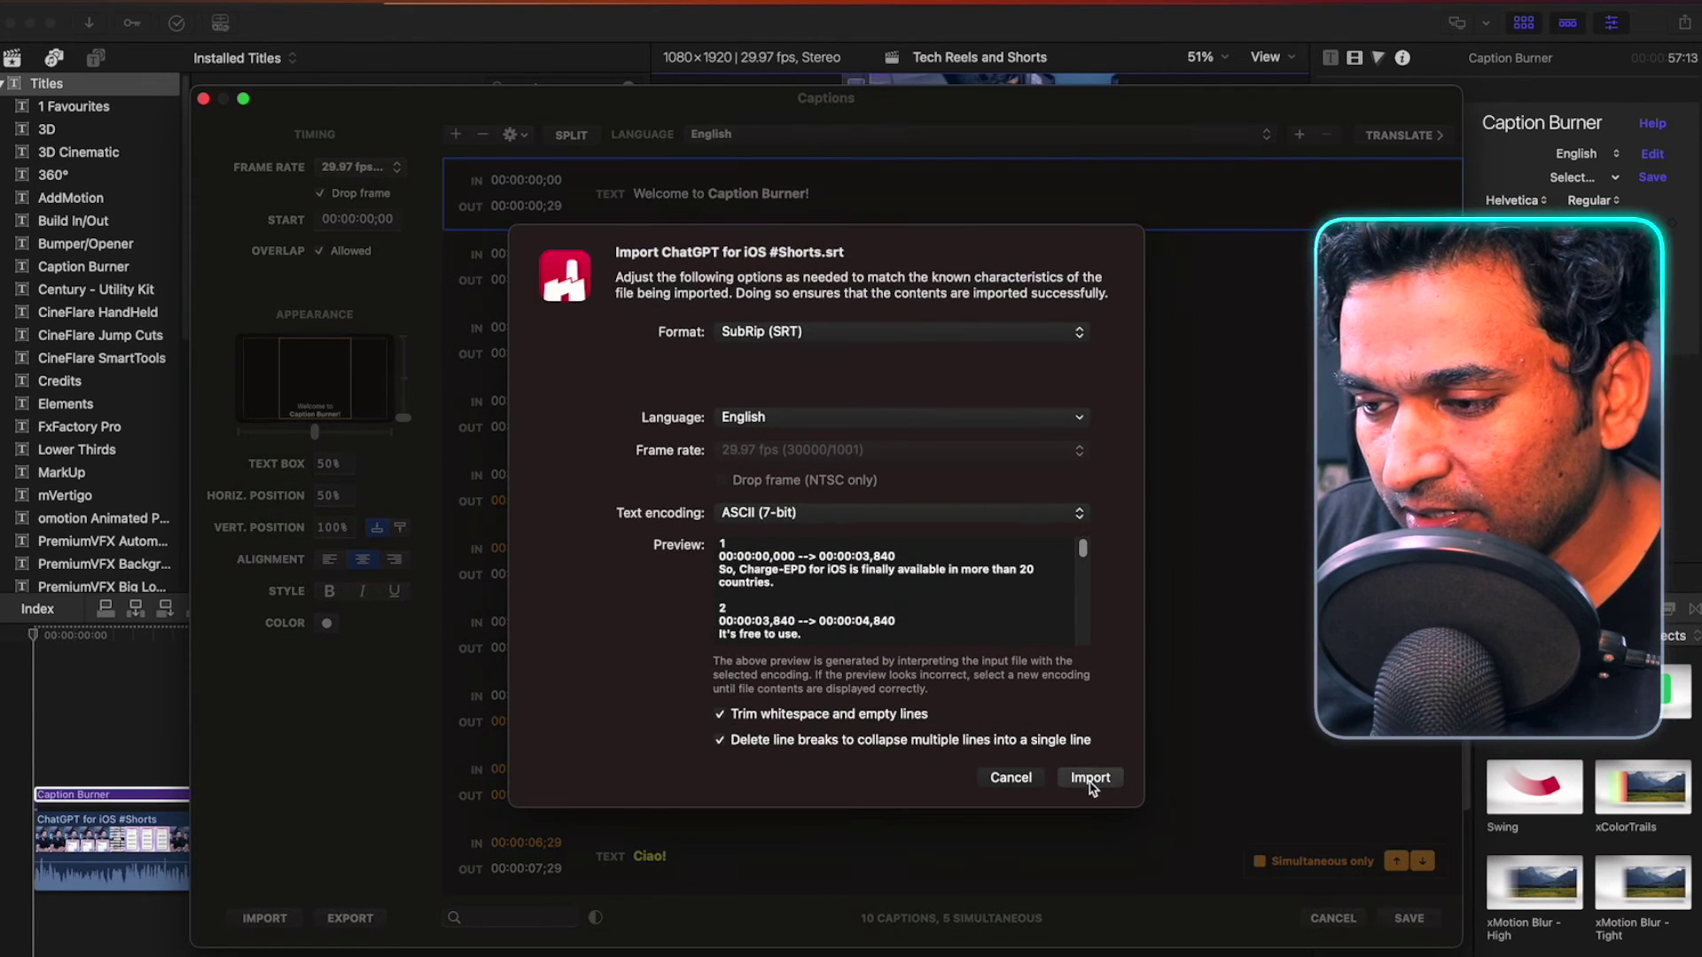
left_click(1090, 778)
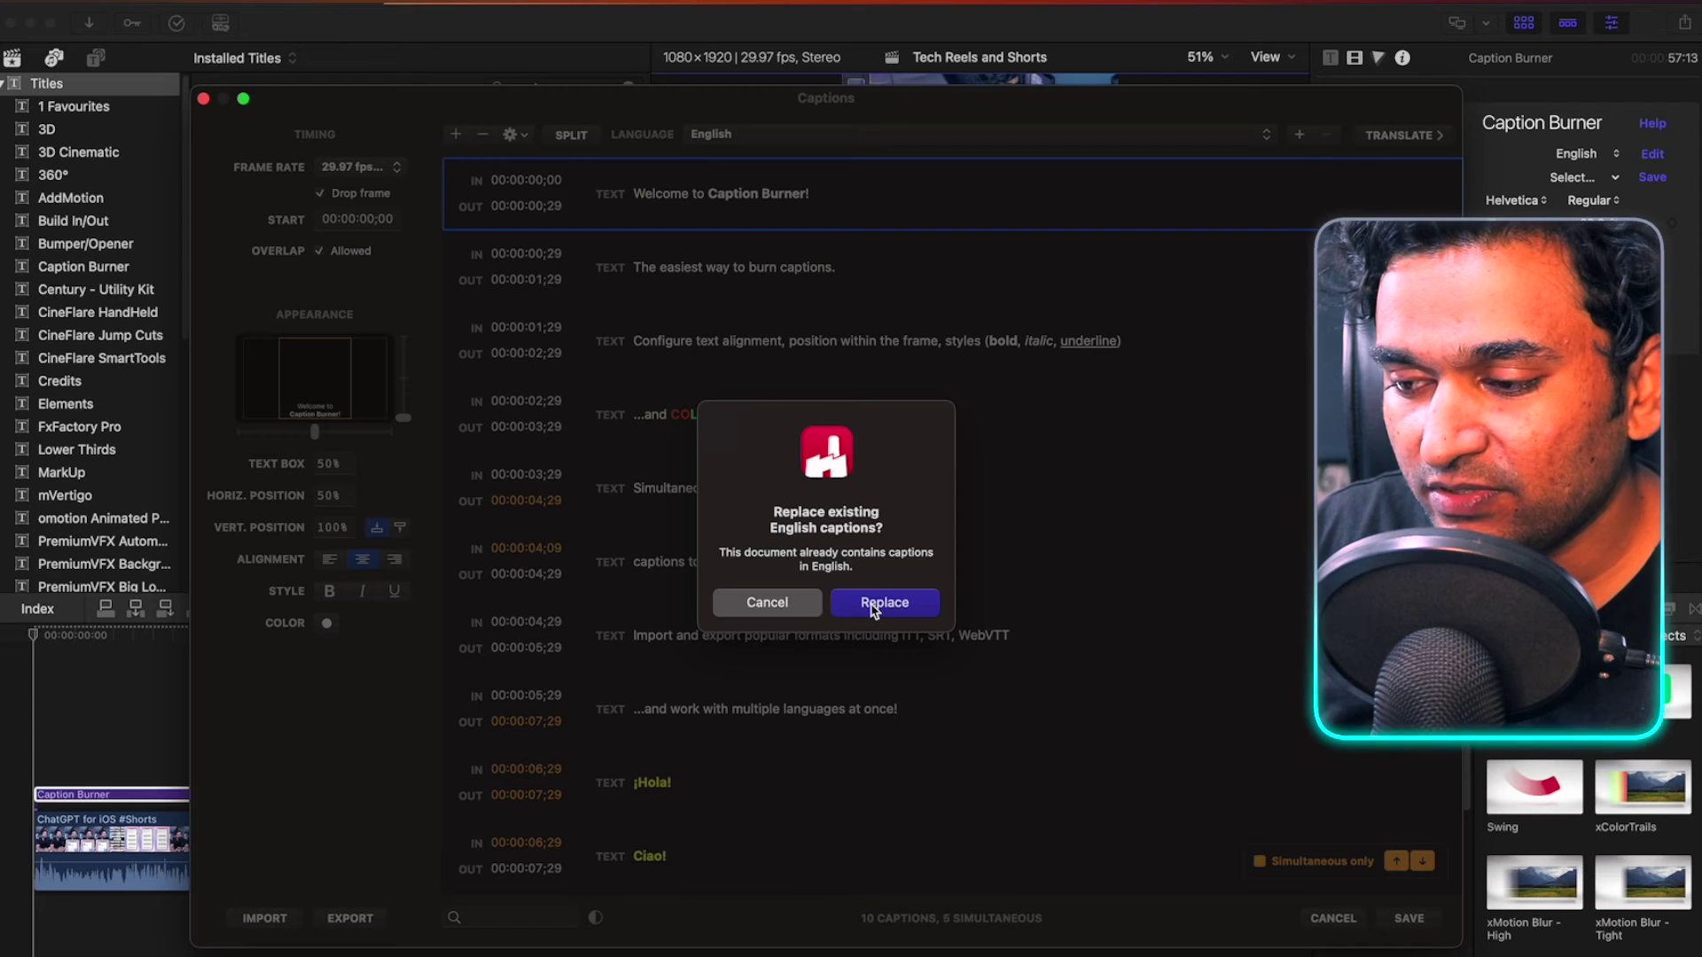
left_click(873, 611)
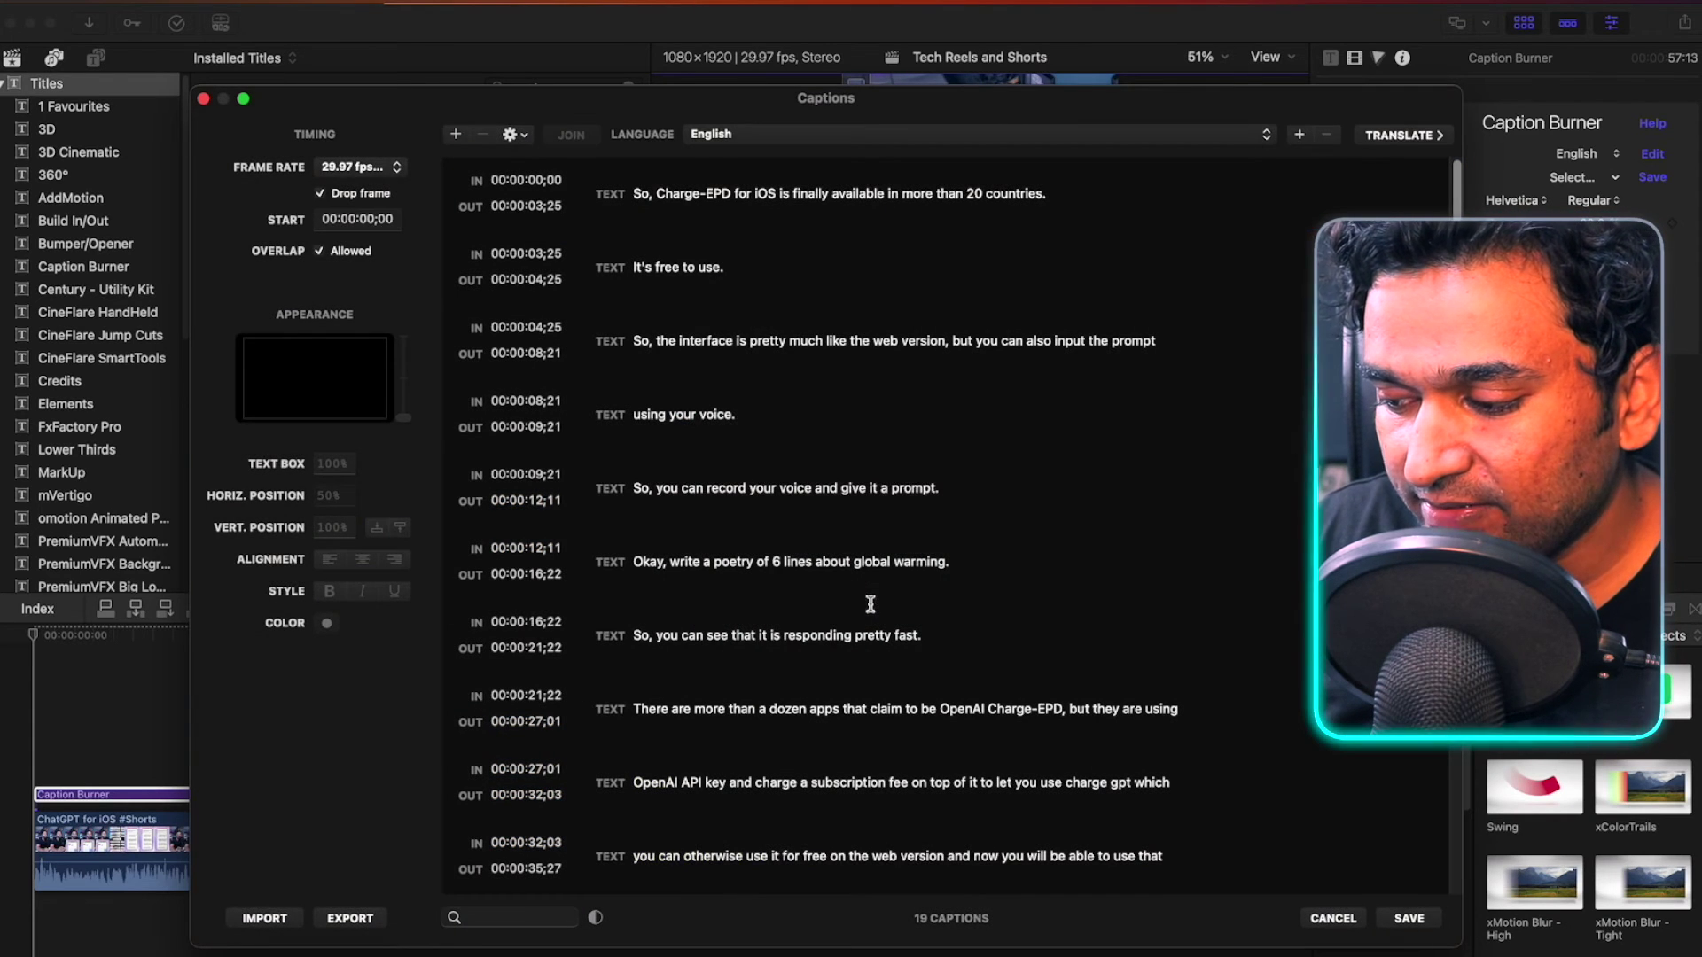
Step: Save the captions and play the timeline to check them burned onto the Shorts clip
left_click(1407, 918)
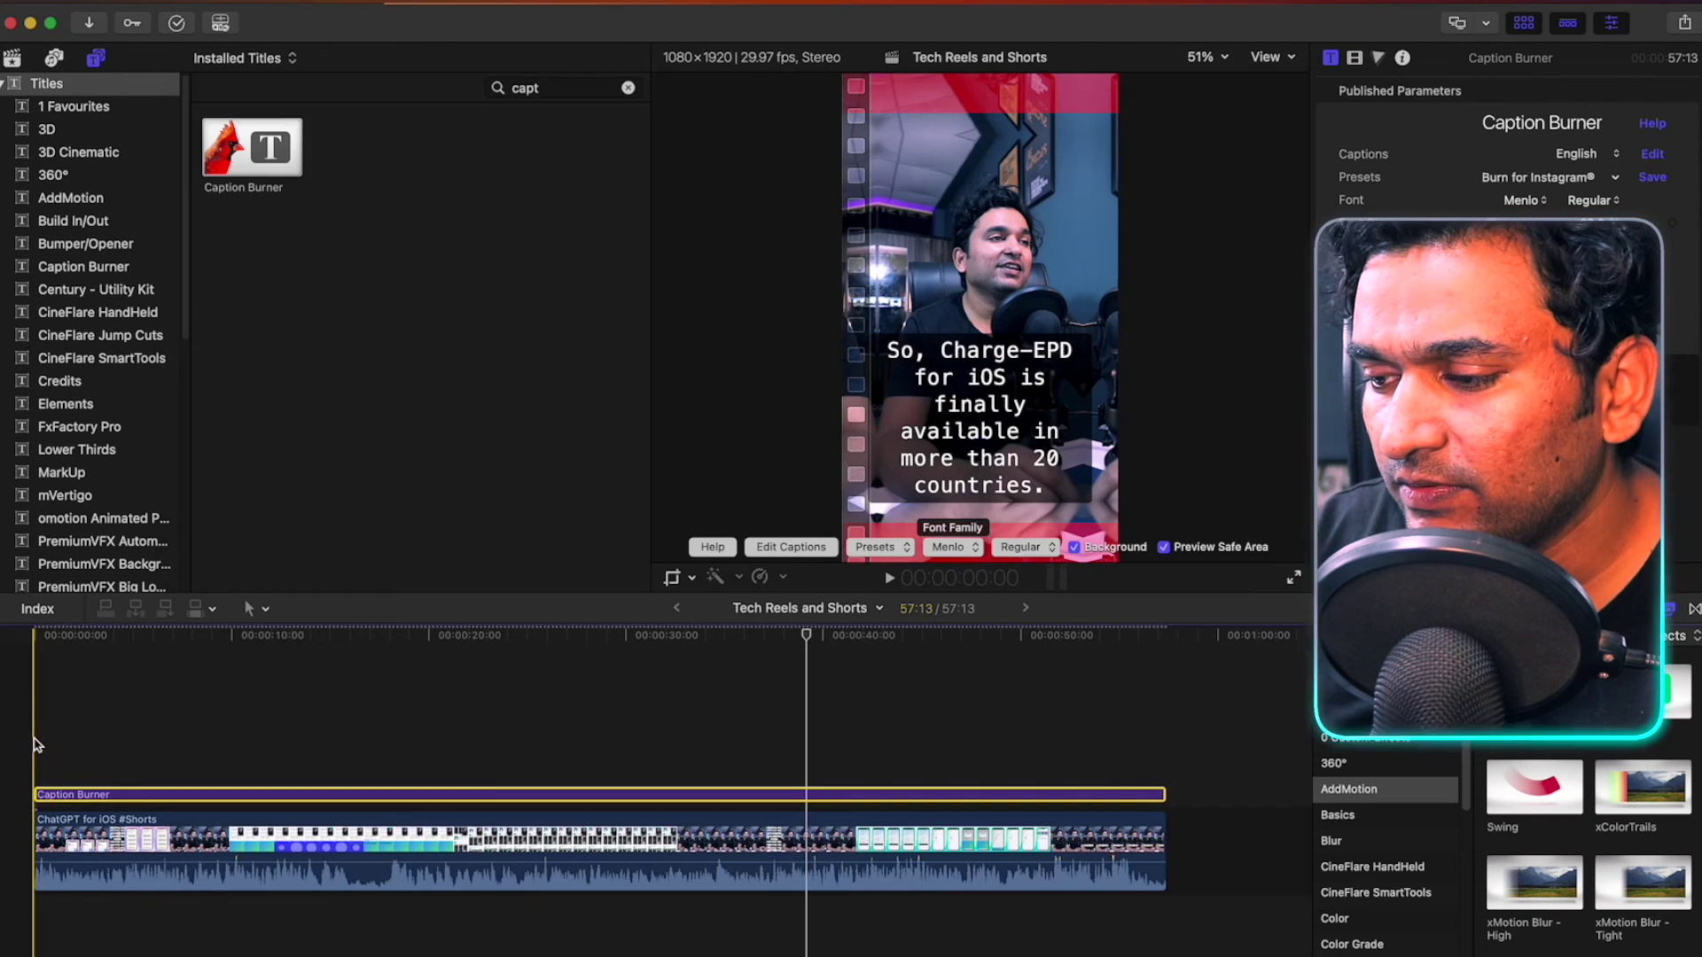
key("space")
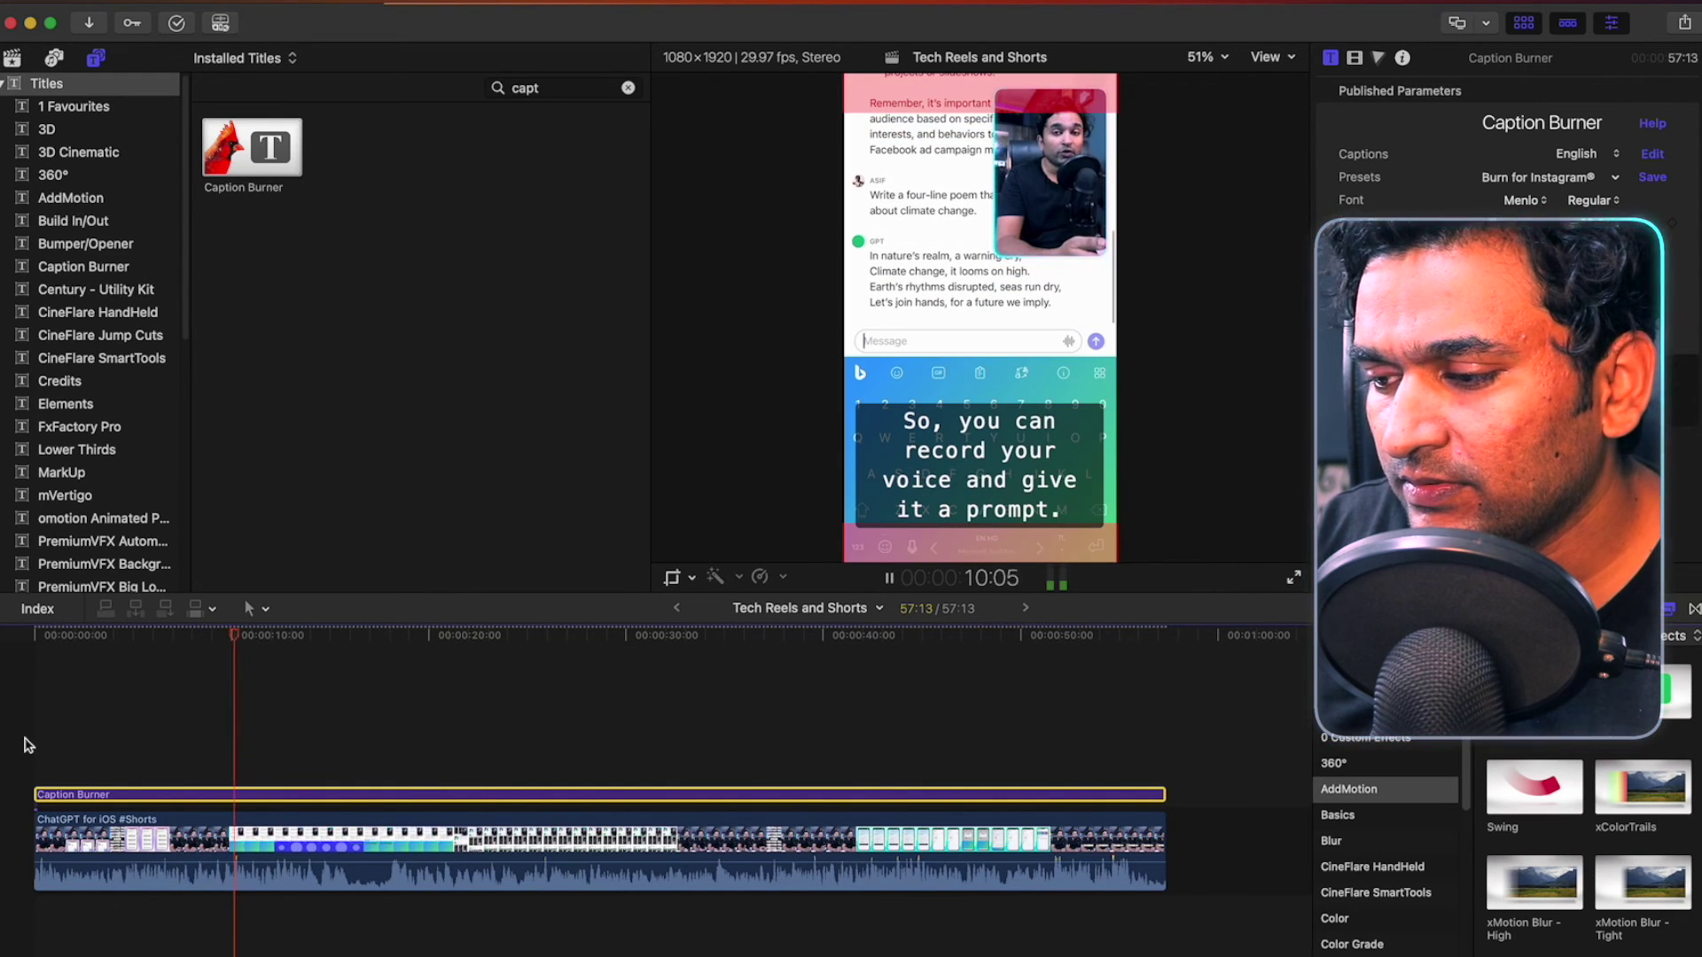
key("space")
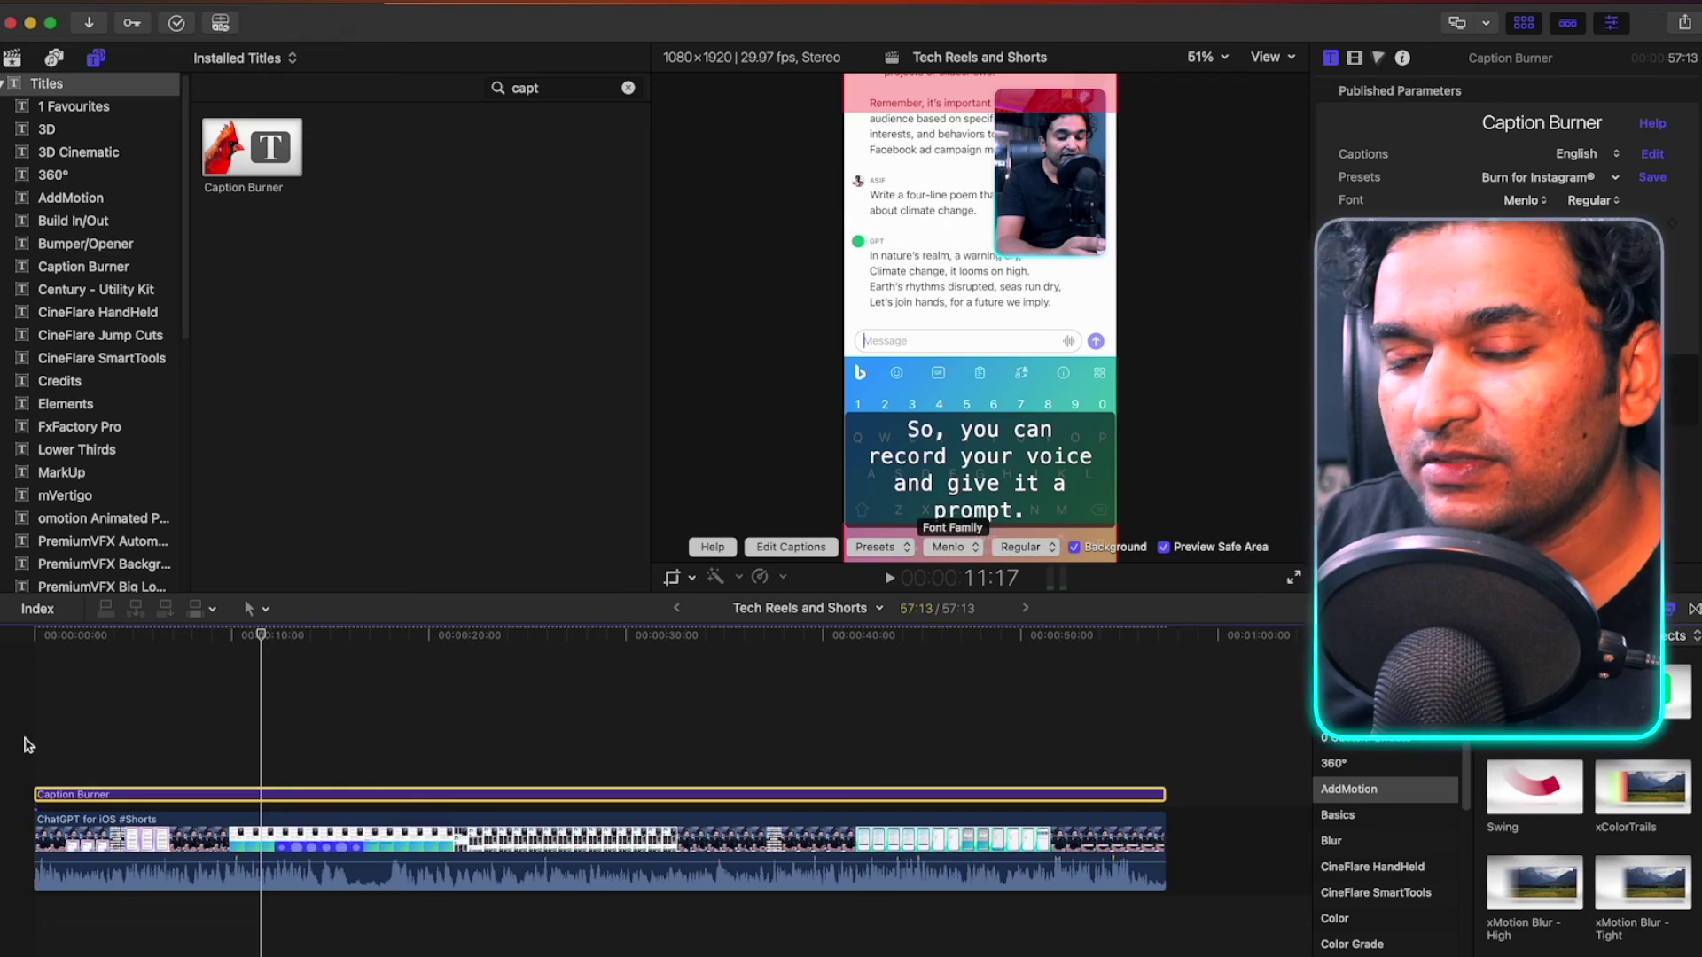